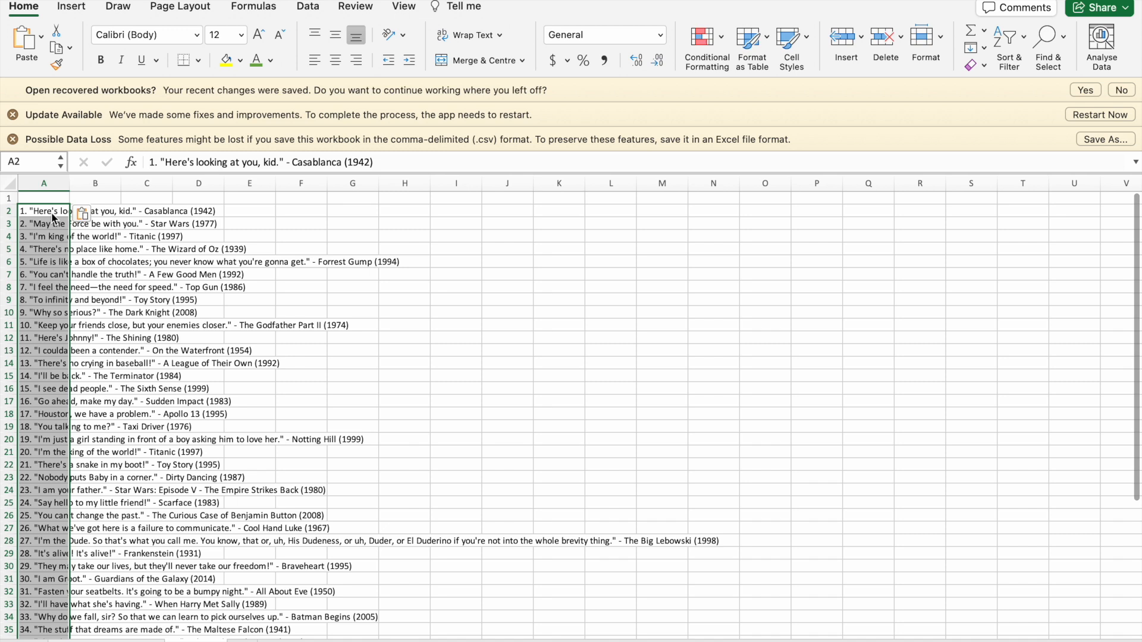
Remove the leading list numbers from the movie quotes in cells A2 and A3.
left_click(53, 215)
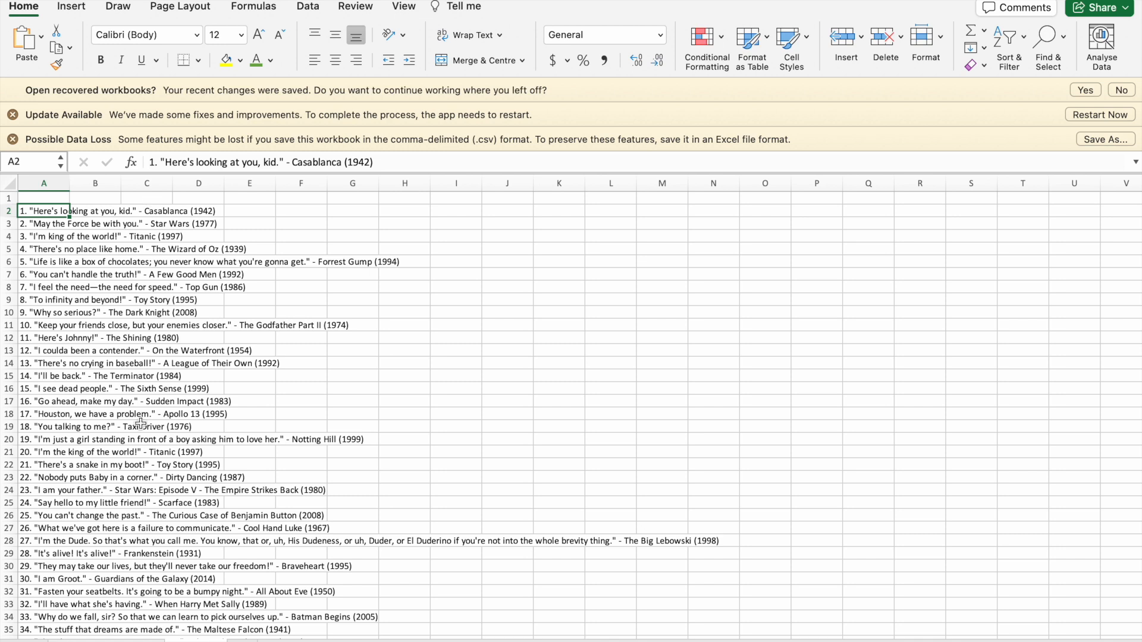
left_click_drag(158, 161, 130, 166)
key("BackSpace")
key("Return")
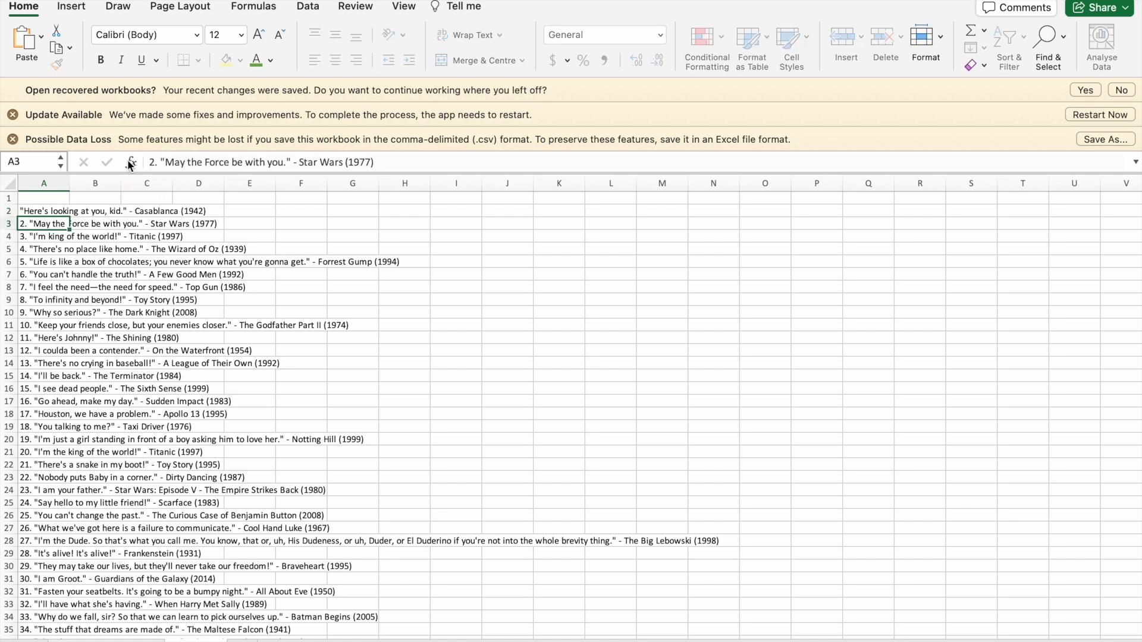
left_click_drag(159, 163, 122, 158)
key("BackSpace")
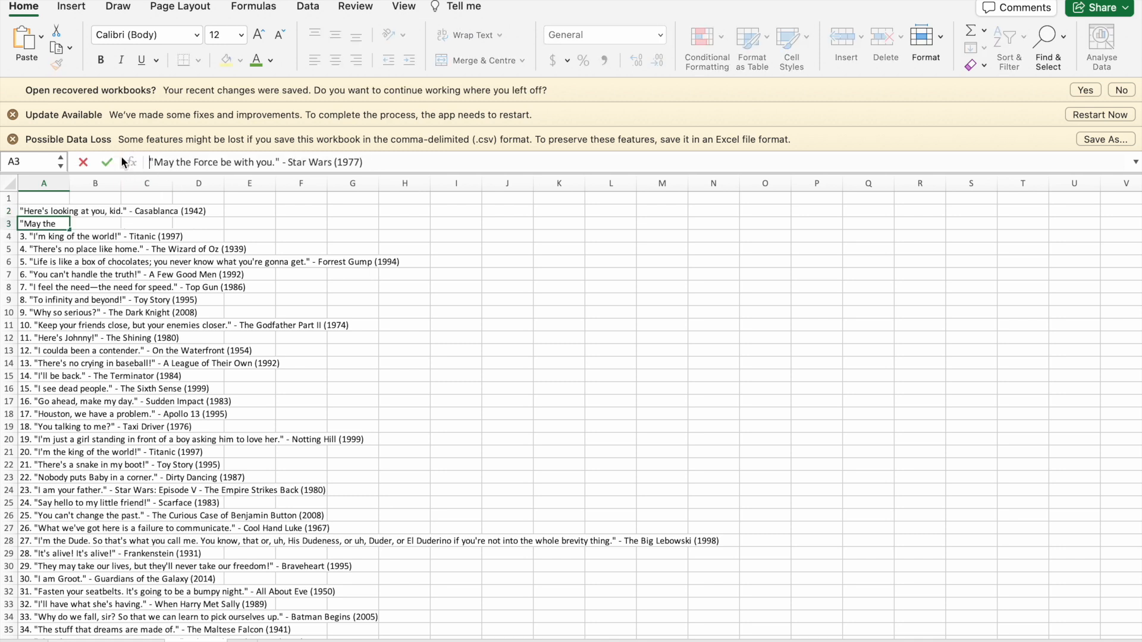
key("Return")
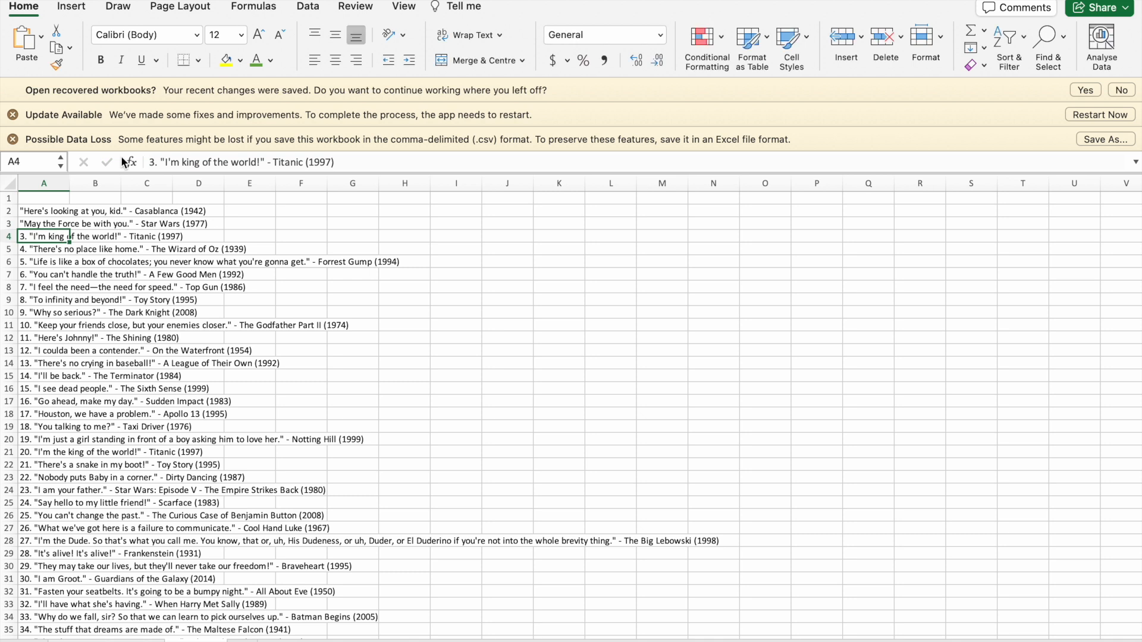
Move "Casablanca (1942)" from cell A2 into B2 and delete the leftover dash and film title from the quote.
left_click(67, 212)
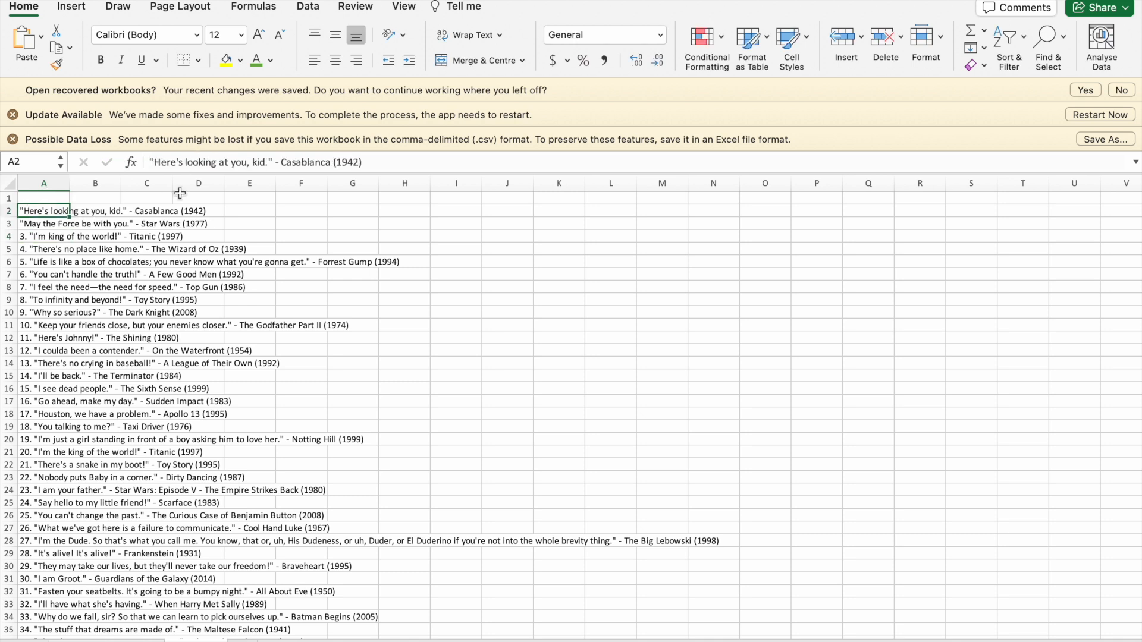
left_click_drag(374, 163, 281, 159)
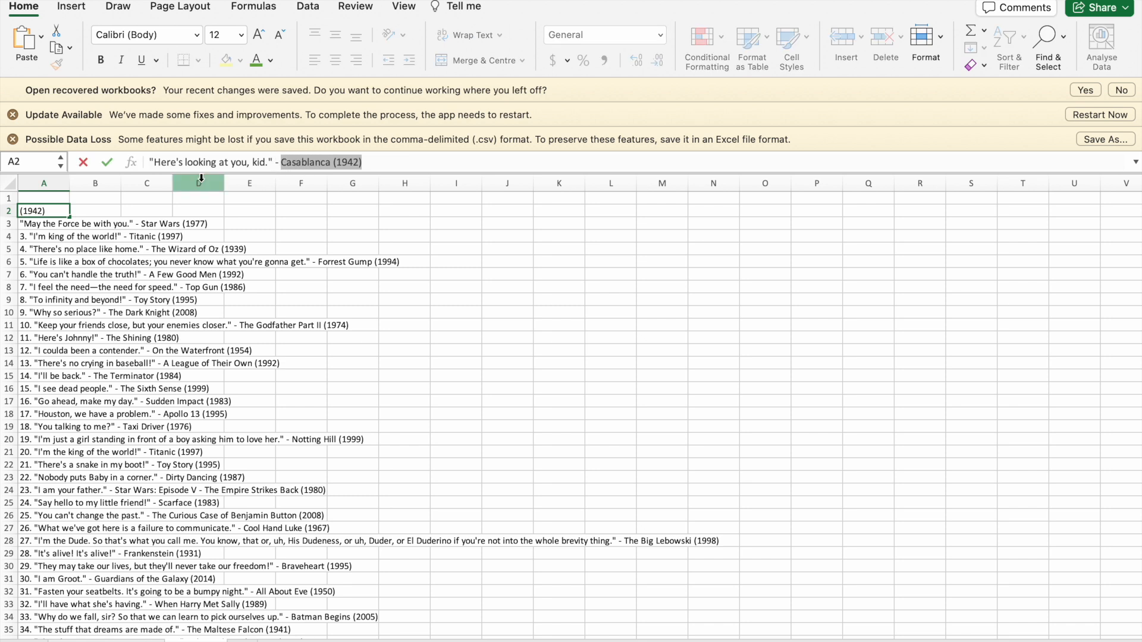
key("ctrl+x")
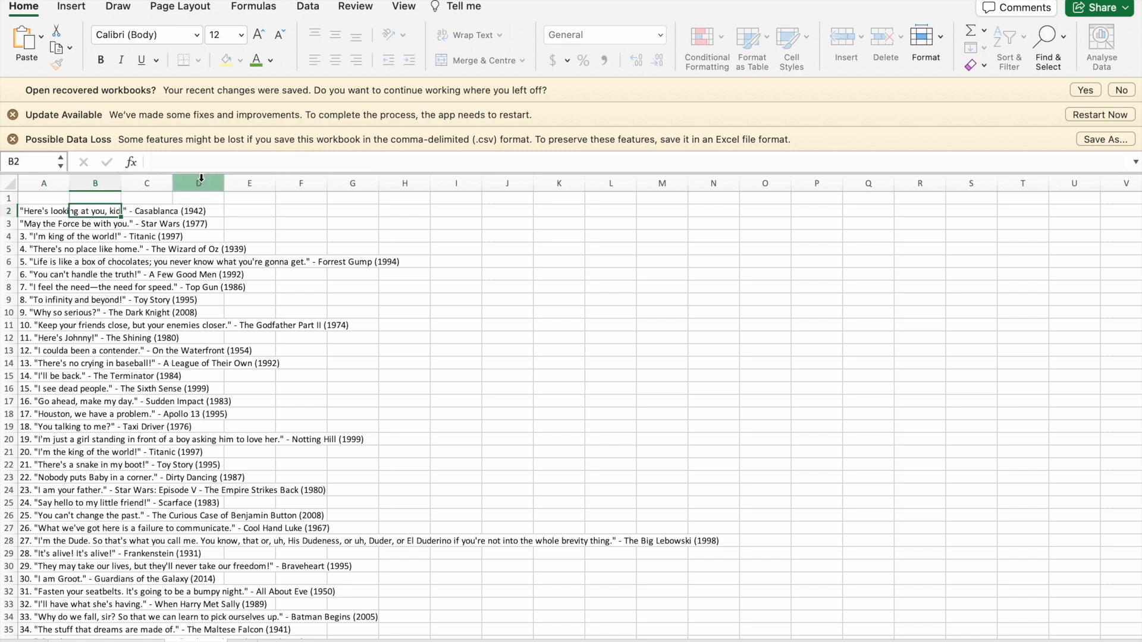
key("Tab")
key("ctrl+v")
key("Return")
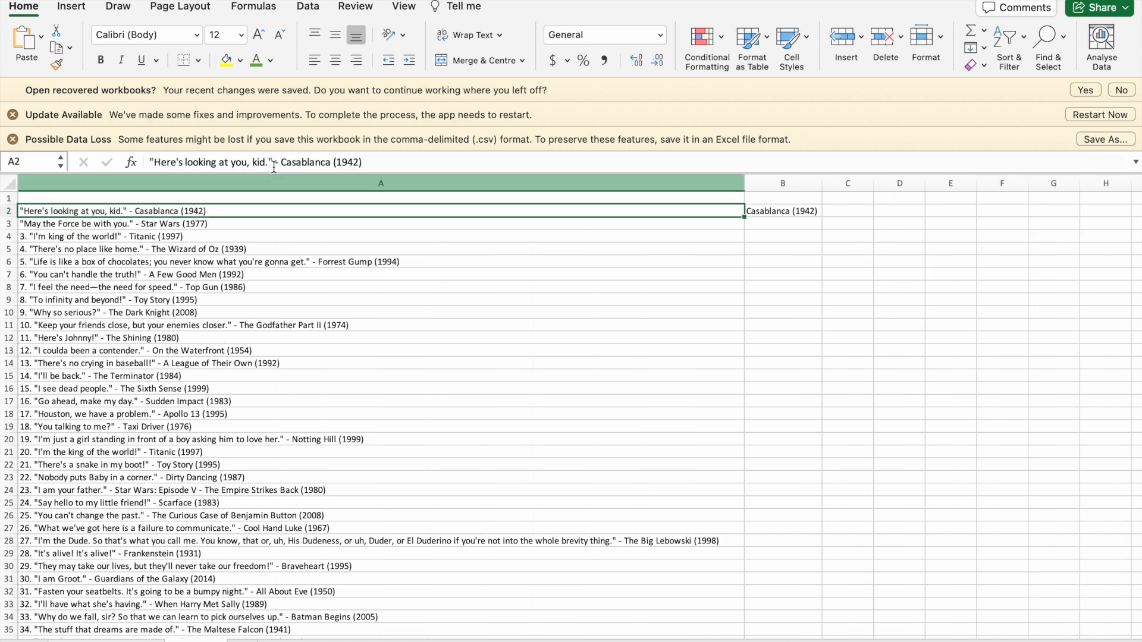
left_click(375, 165)
left_click_drag(375, 164, 275, 163)
key("BackSpace")
key("Return")
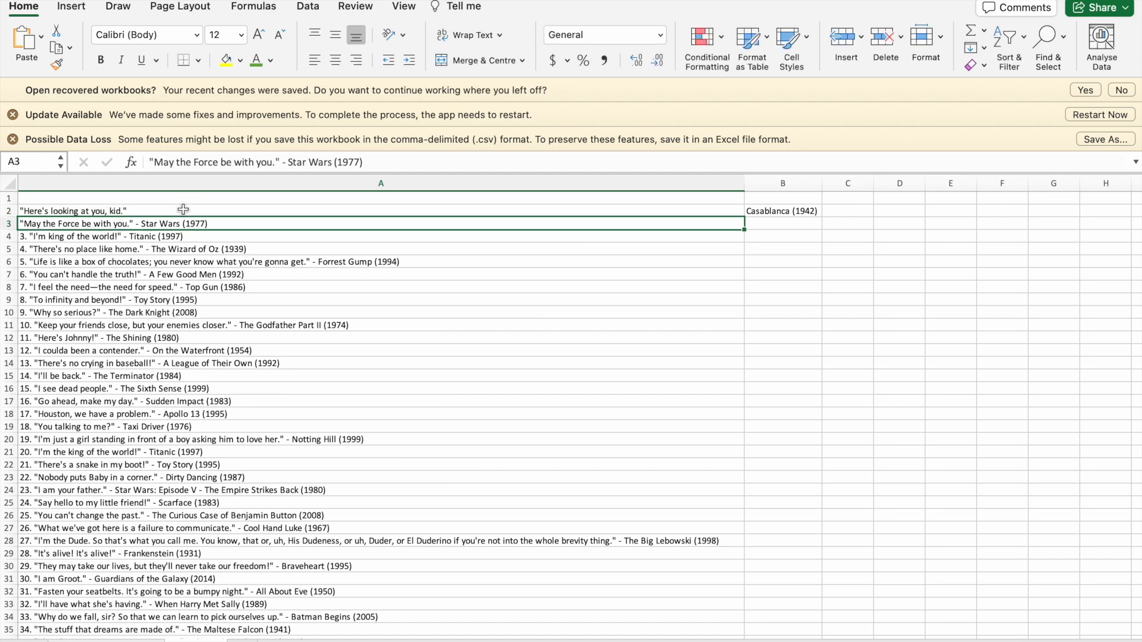
Strip the quotation marks around the quote in A2 and the opening quotation mark in A3.
left_click(183, 209)
left_click(153, 162)
key("BackSpace")
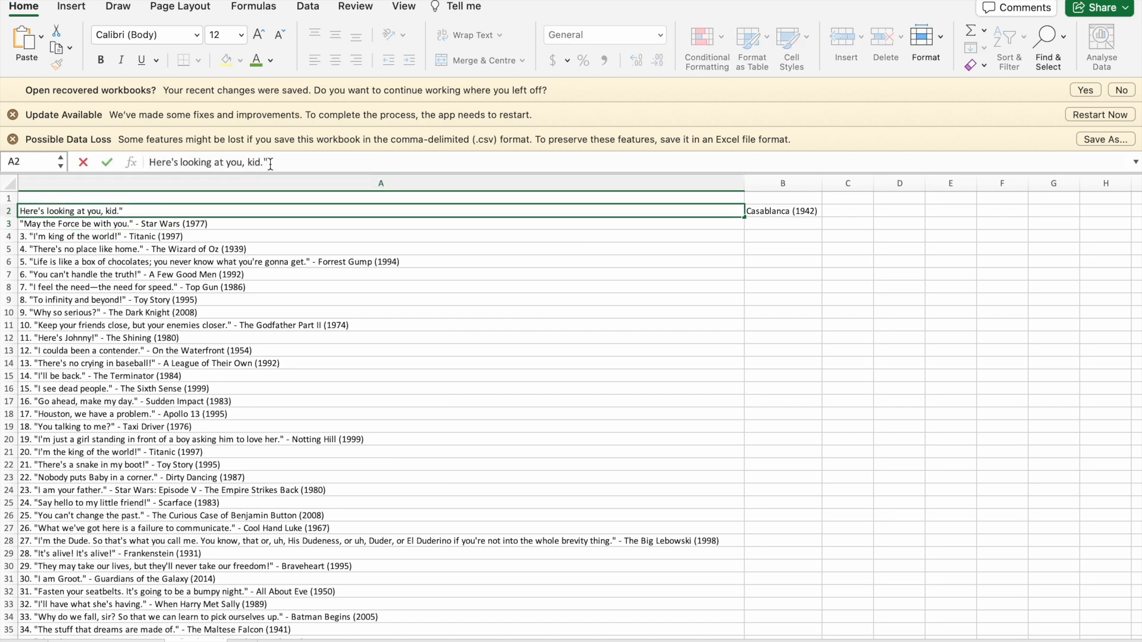
left_click(275, 162)
key("BackSpace")
key("Return")
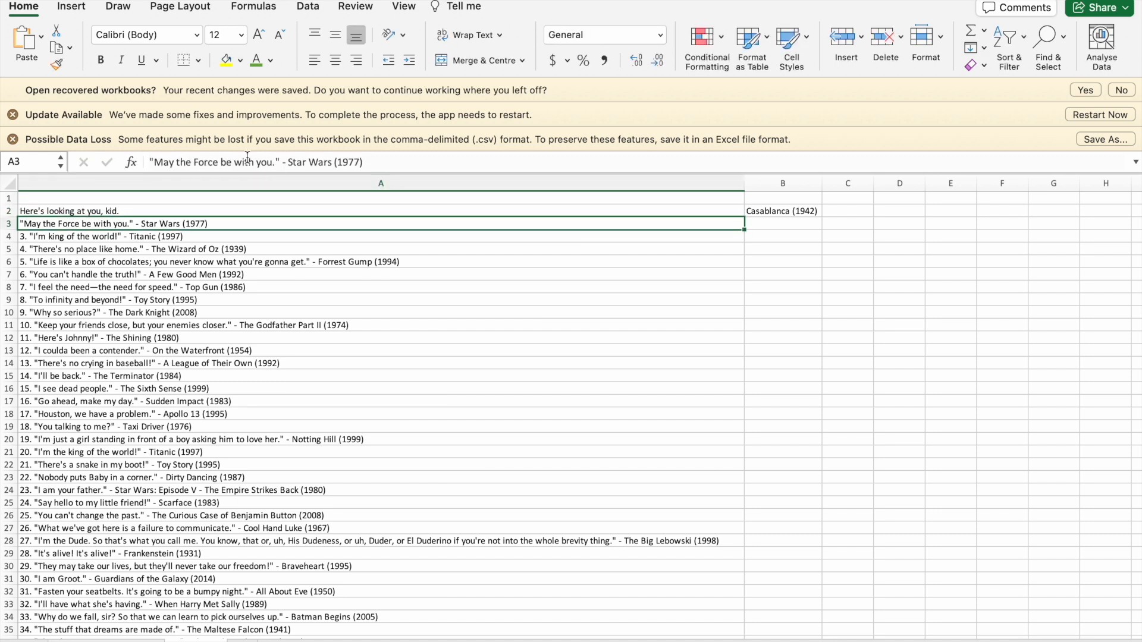
left_click(156, 162)
key("BackSpace")
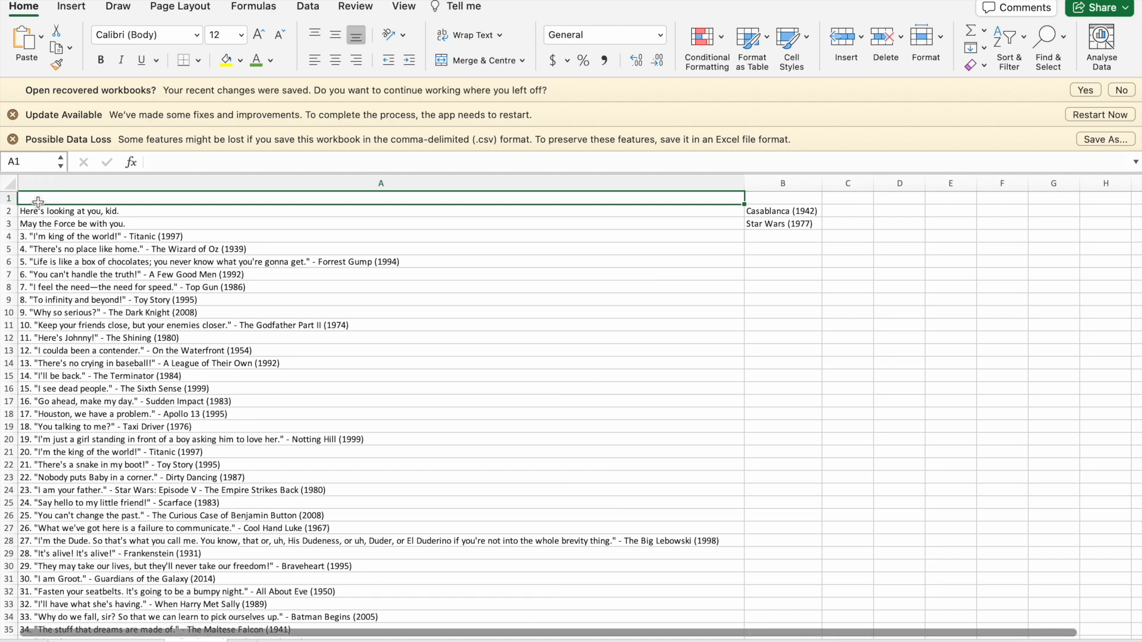
Enter the column headers Quote, Hint, Author and Temperature in cells A1 to D1.
type("Quote")
key("Tab")
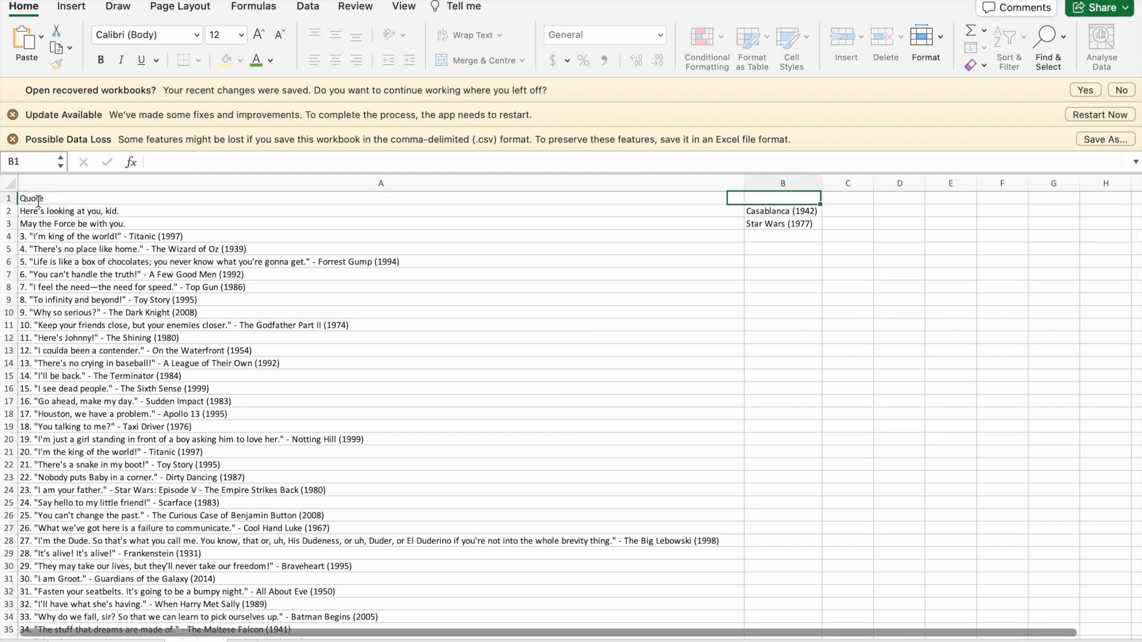
type("Hint")
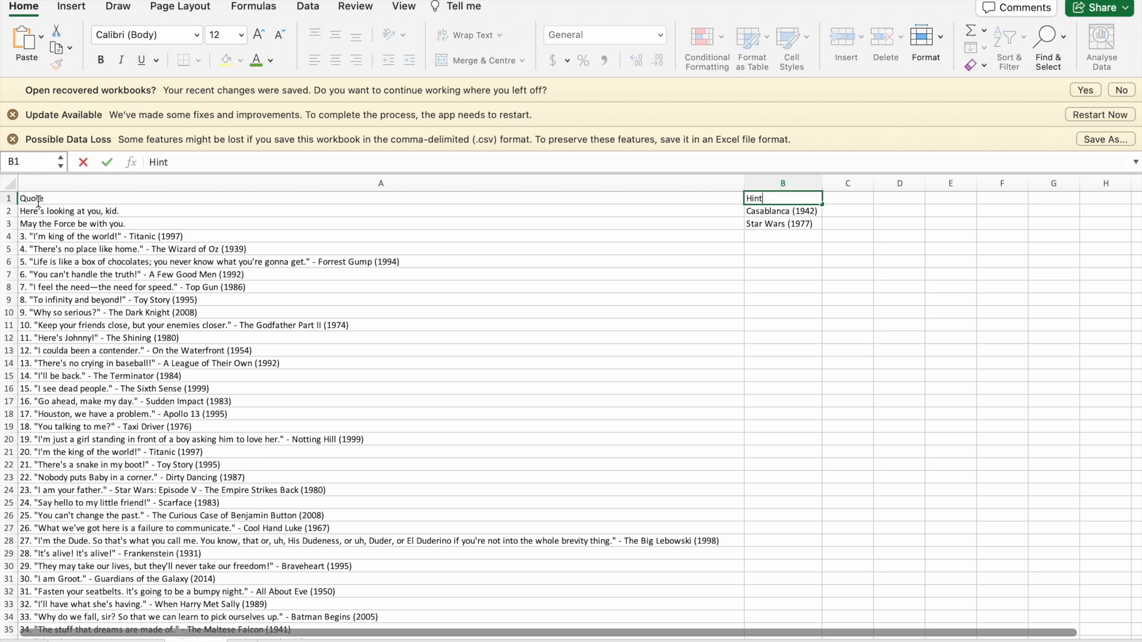
key("Tab")
type("Author")
key("Tab")
type("Temperat")
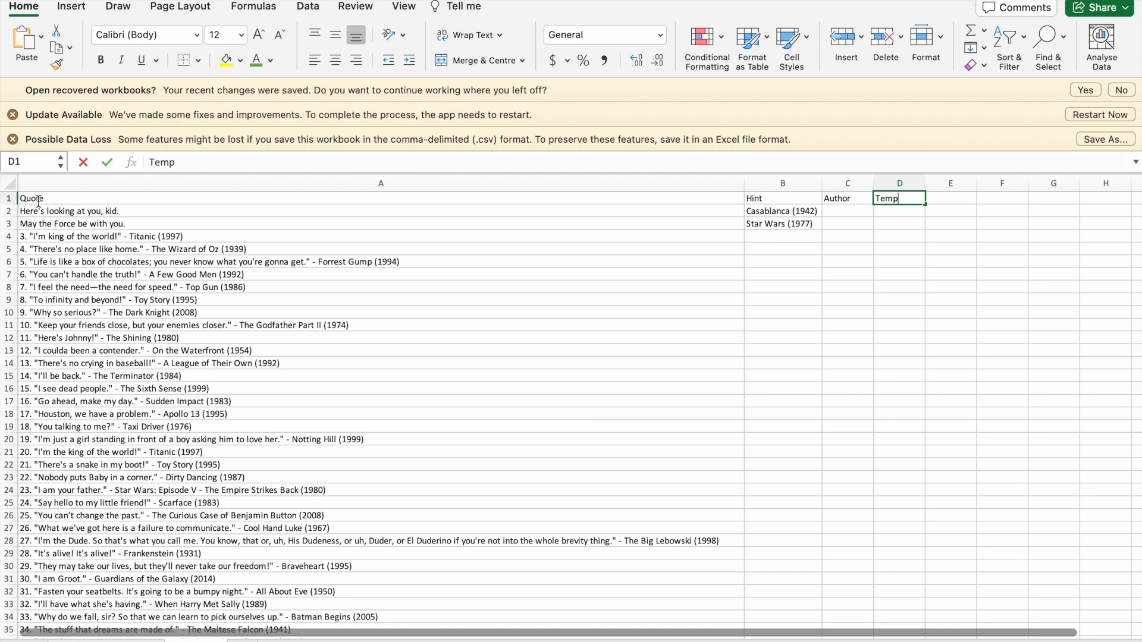
type("ur")
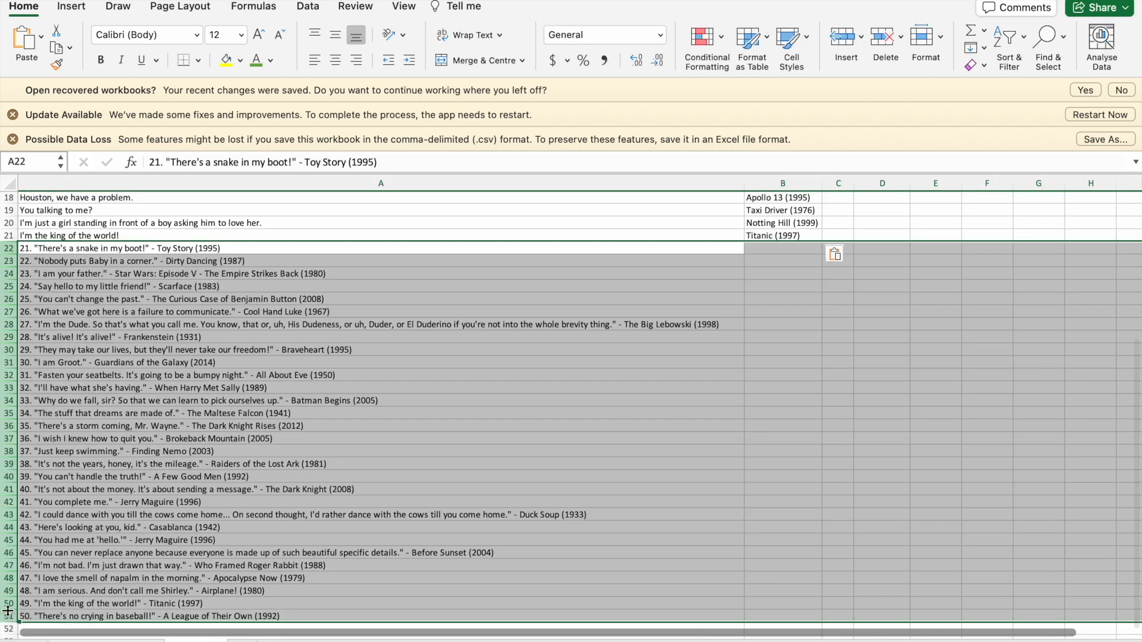
Delete the uncleaned quote rows 22 to 51 and fit column A's width to its contents.
right_click(174, 579)
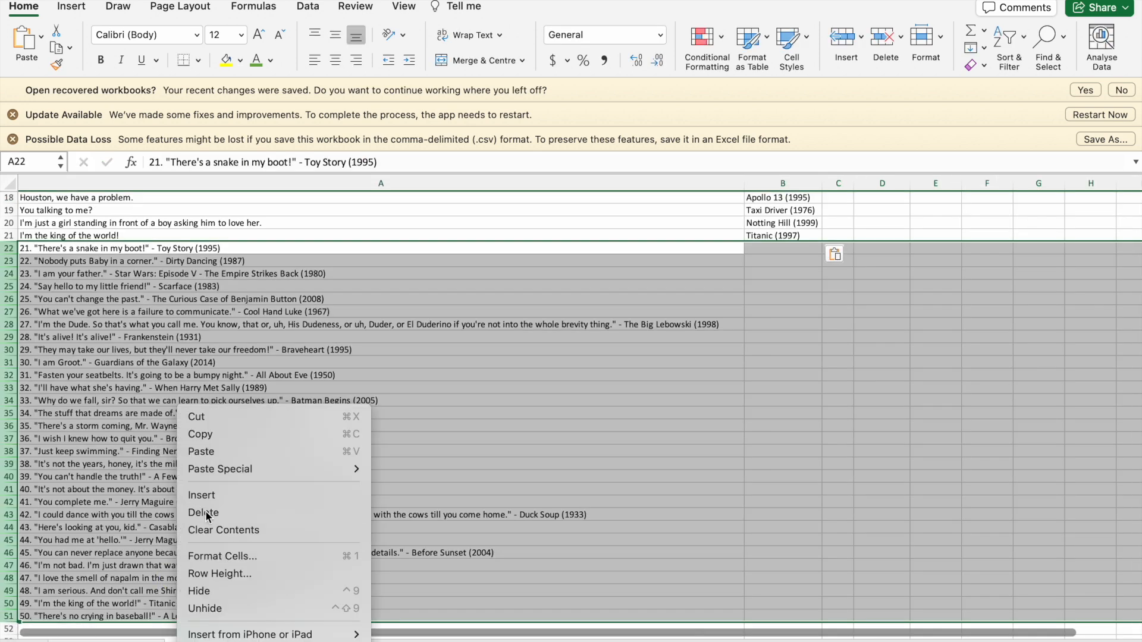
left_click(207, 513)
scroll(207, 516, "up", 6)
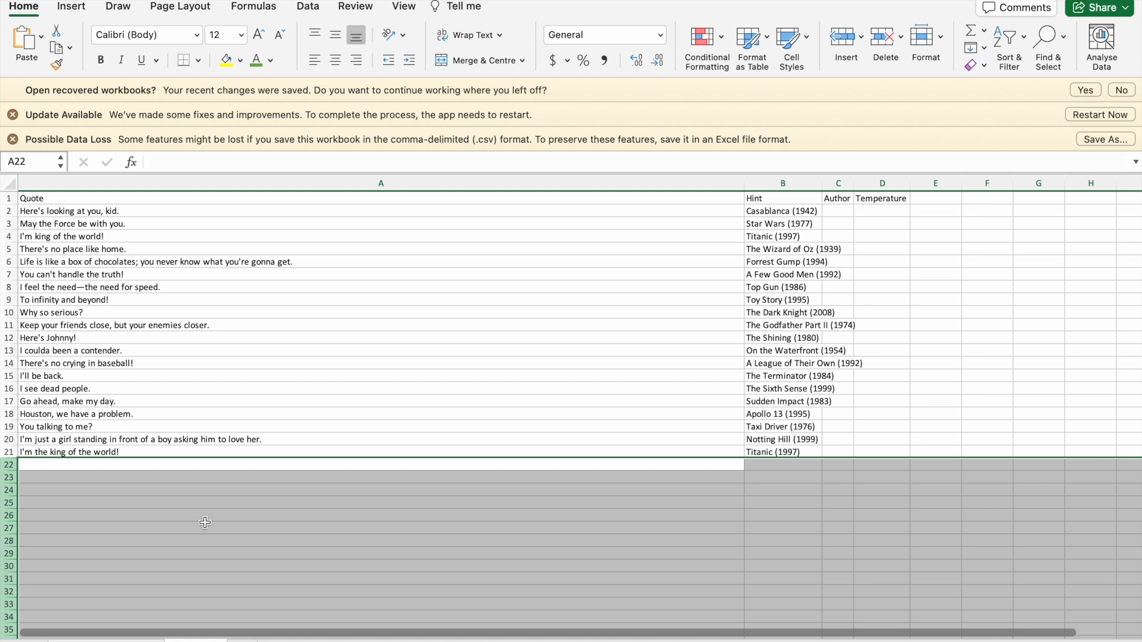
double_click(744, 183)
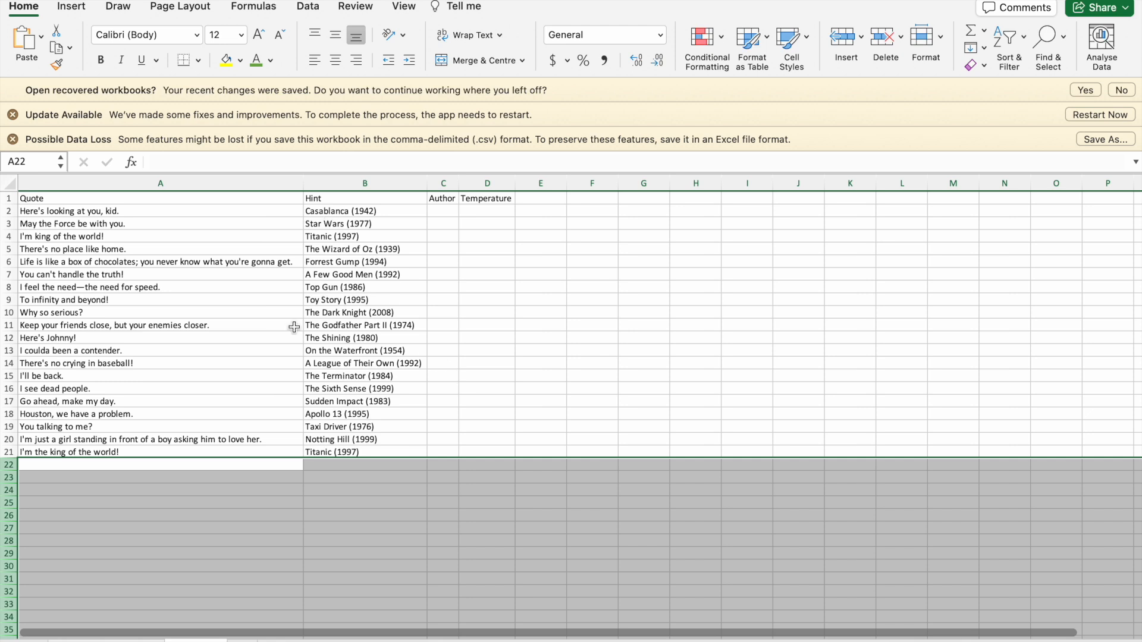
Enter a temperature of 1 in cells D2, D3 and D4.
left_click(486, 210)
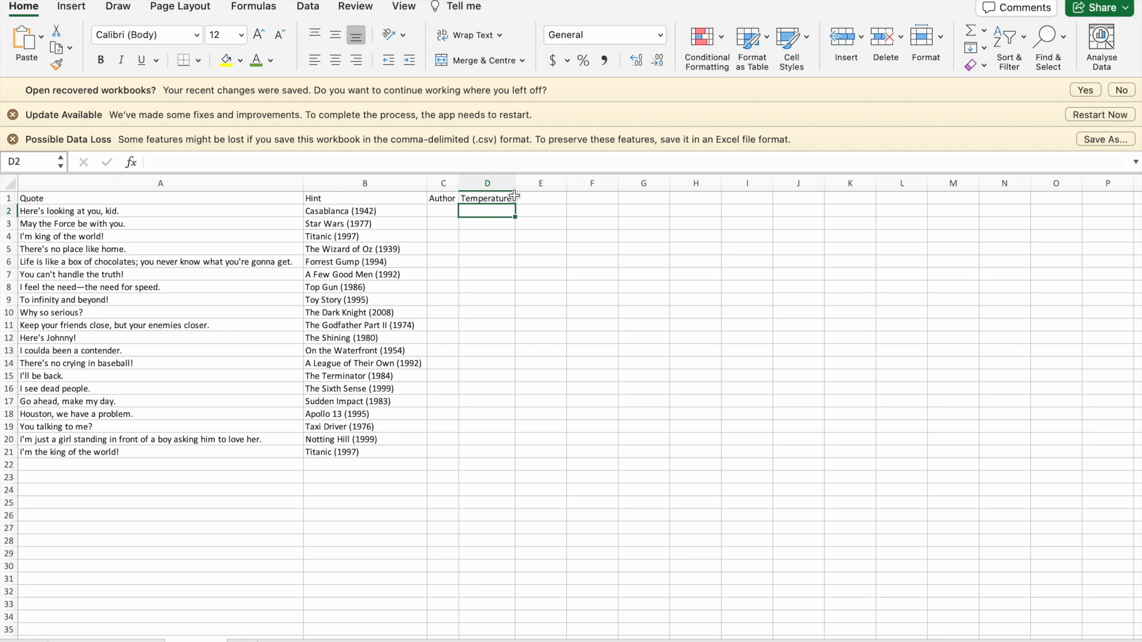
type("1")
key("Return")
type("1")
key("Return")
type("1")
key("Return")
Enter 0.5 in cell D5 and fill it down through D9.
type("0.5")
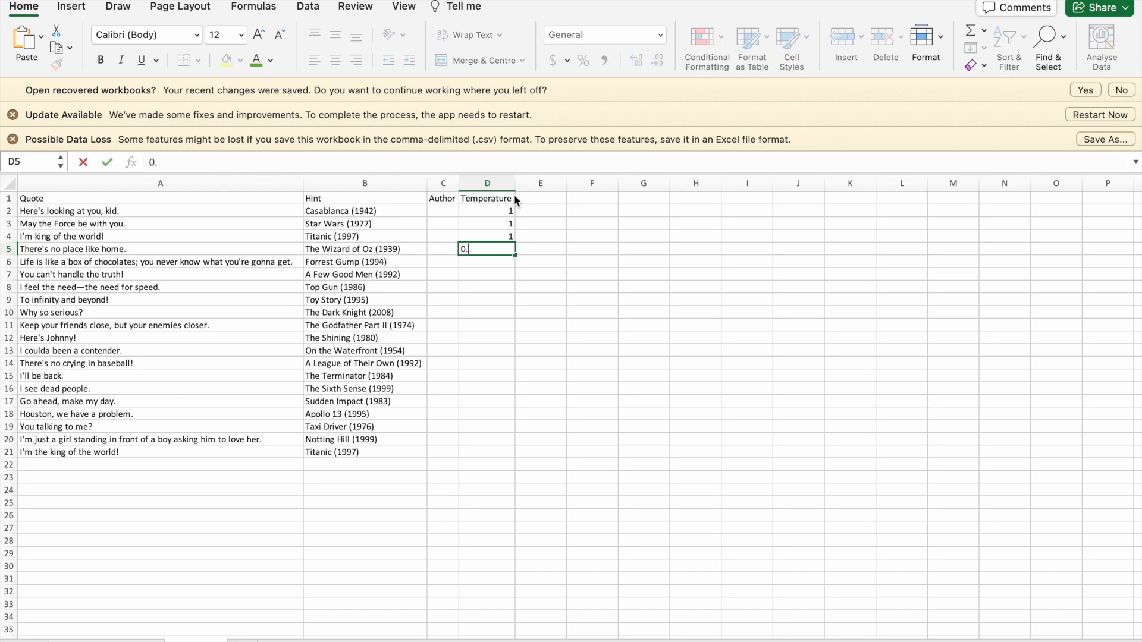
key("Return")
key("Up")
left_click_drag(515, 265, 503, 310)
Enter 0.2 in cell D10 and fill it down through D15.
left_click(503, 311)
type("0.2")
key("Return")
key("Up")
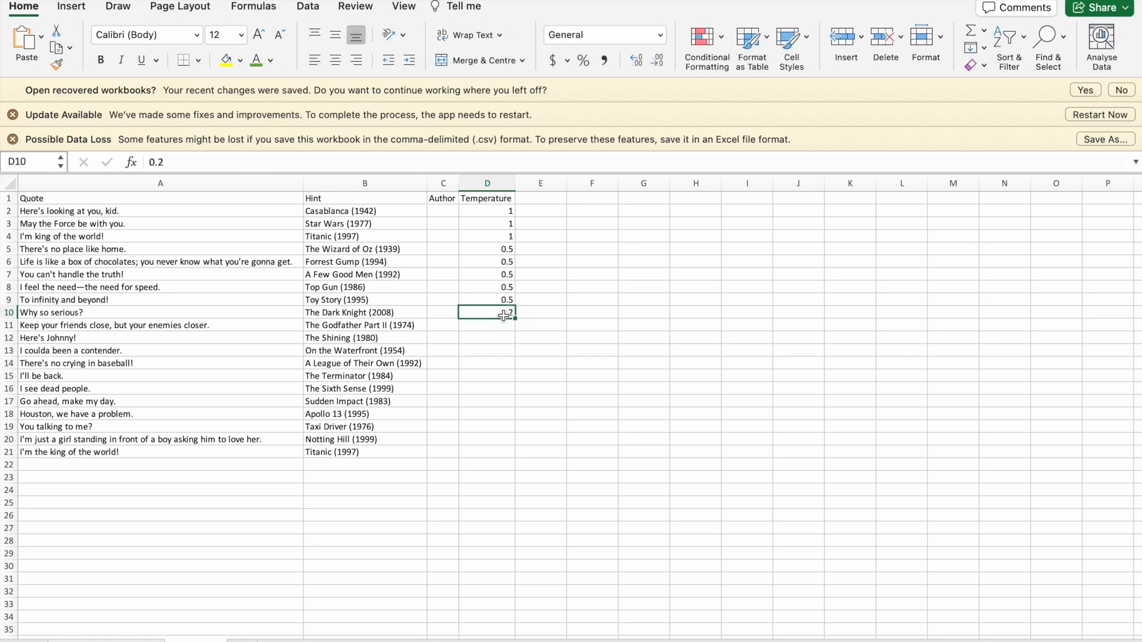
left_click_drag(515, 319, 506, 378)
Enter 0 in cell D16 and fill it down through the last quote in row 21.
left_click(492, 391)
type("0")
key("Return")
key("Up")
left_click_drag(514, 394, 513, 458)
key("Return")
key("Right")
key("shift+Up")
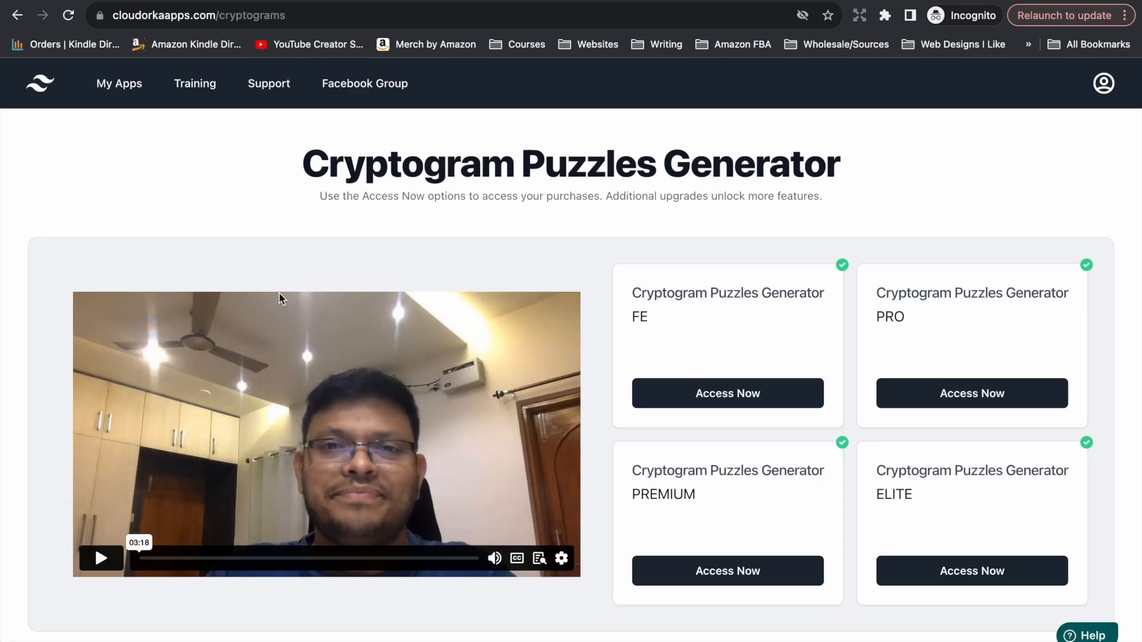
In the browser, access Cryptogram Puzzles Generator ELITE and create a collection named "Cryptogram Movie Quotes".
left_click(971, 571)
left_click(561, 293)
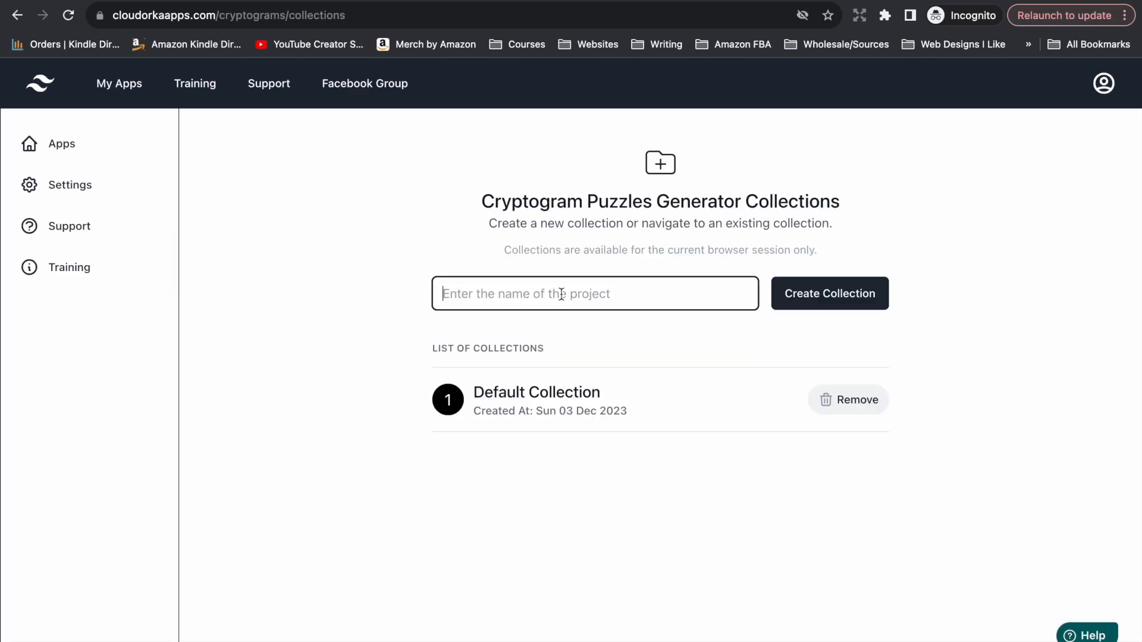
type("Cry")
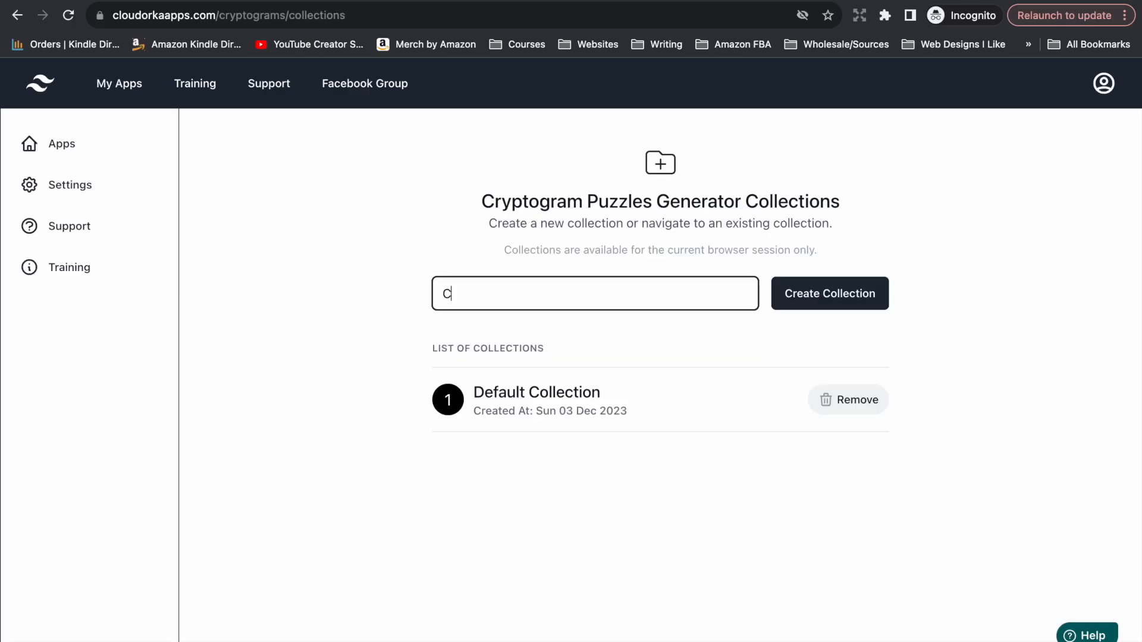
type("ptogram Movie Quotes")
left_click(840, 300)
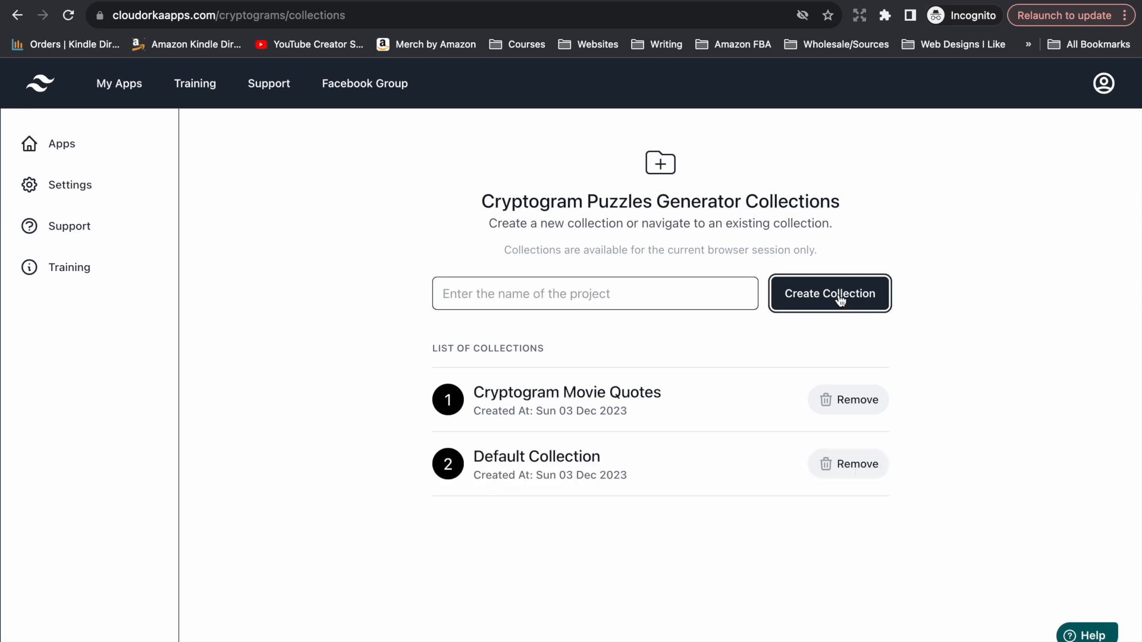
Open the Cryptogram Movie Quotes collection and choose the letter-based cryptogram element for page 1.
left_click(574, 402)
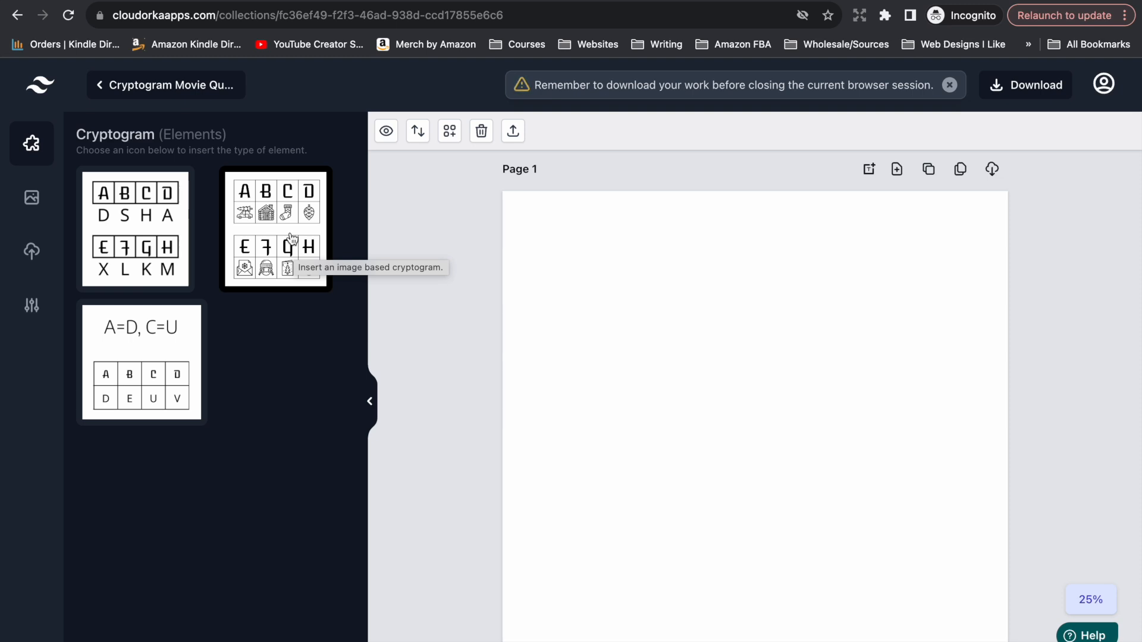
left_click(157, 226)
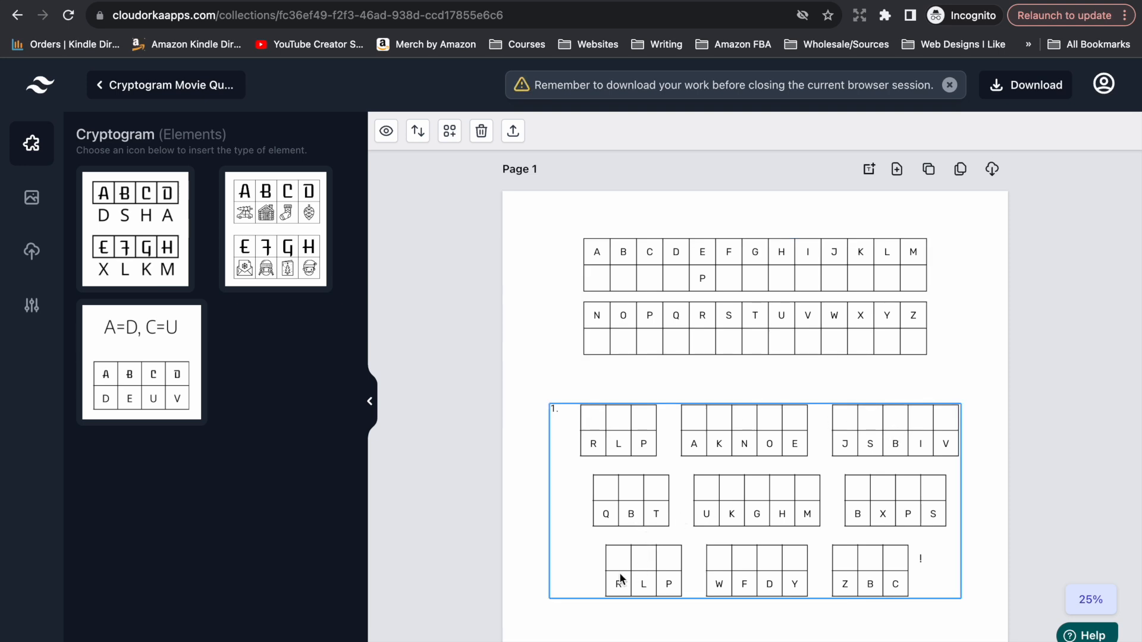
type("P")
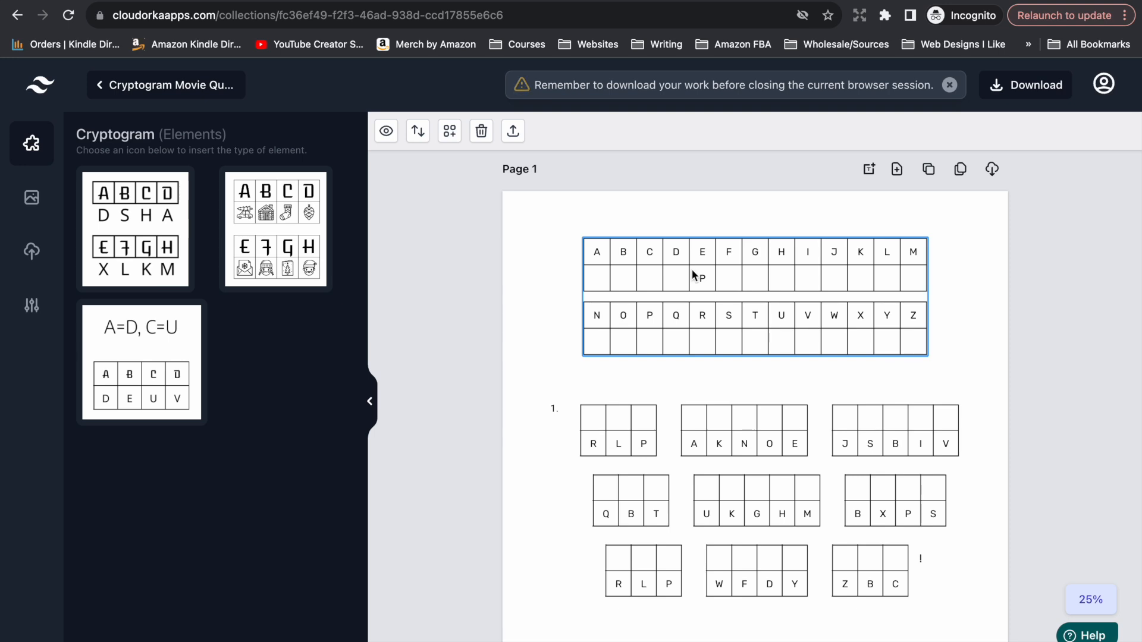
In the alphabet key table's settings, change its letter font to Archivo Black R and set the stroke width to 10.
right_click(708, 263)
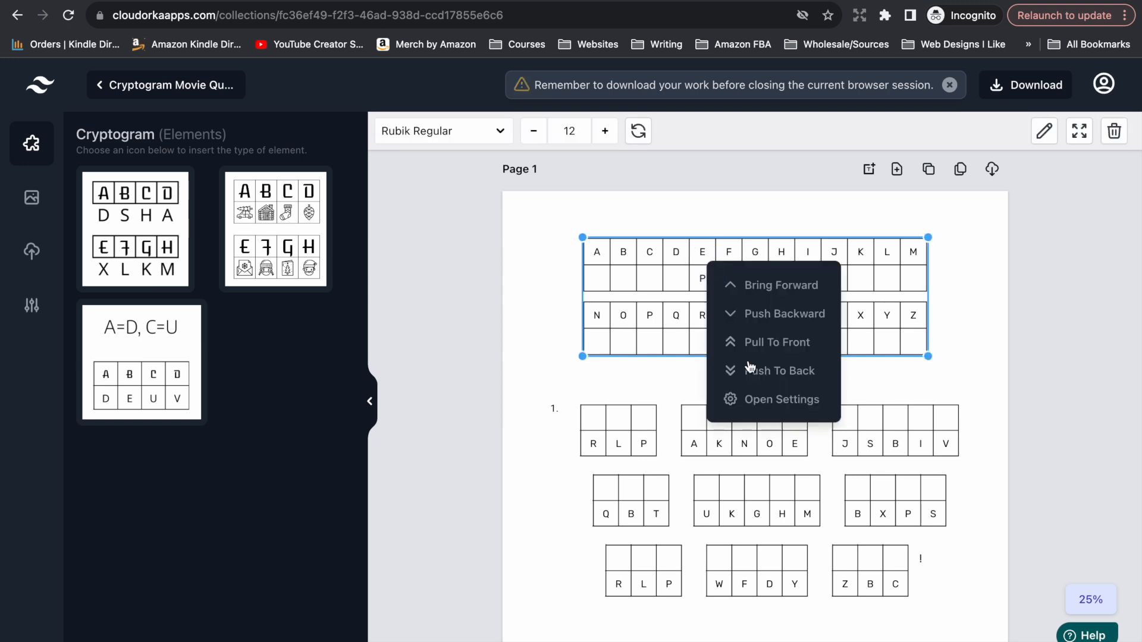
left_click(750, 399)
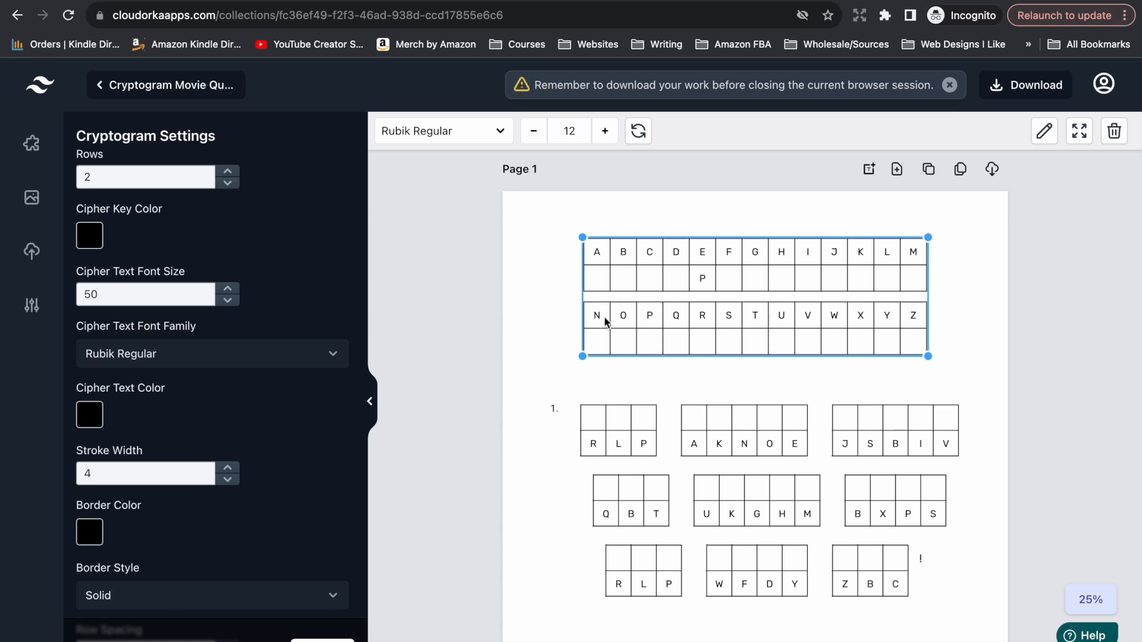
scroll(257, 319, "down", 2)
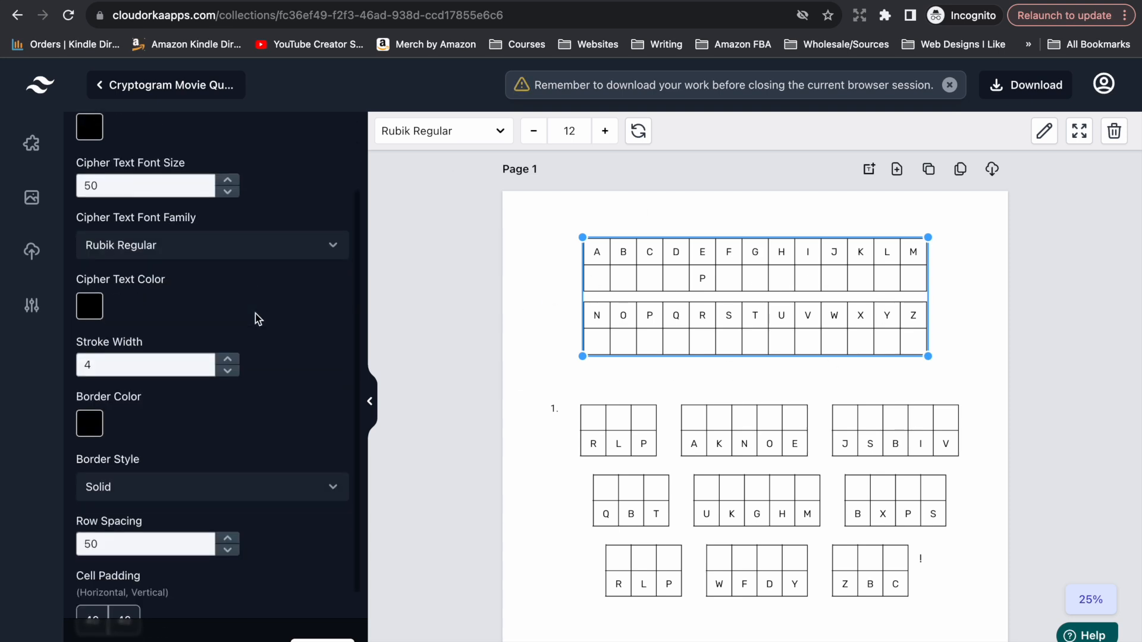
left_click(284, 248)
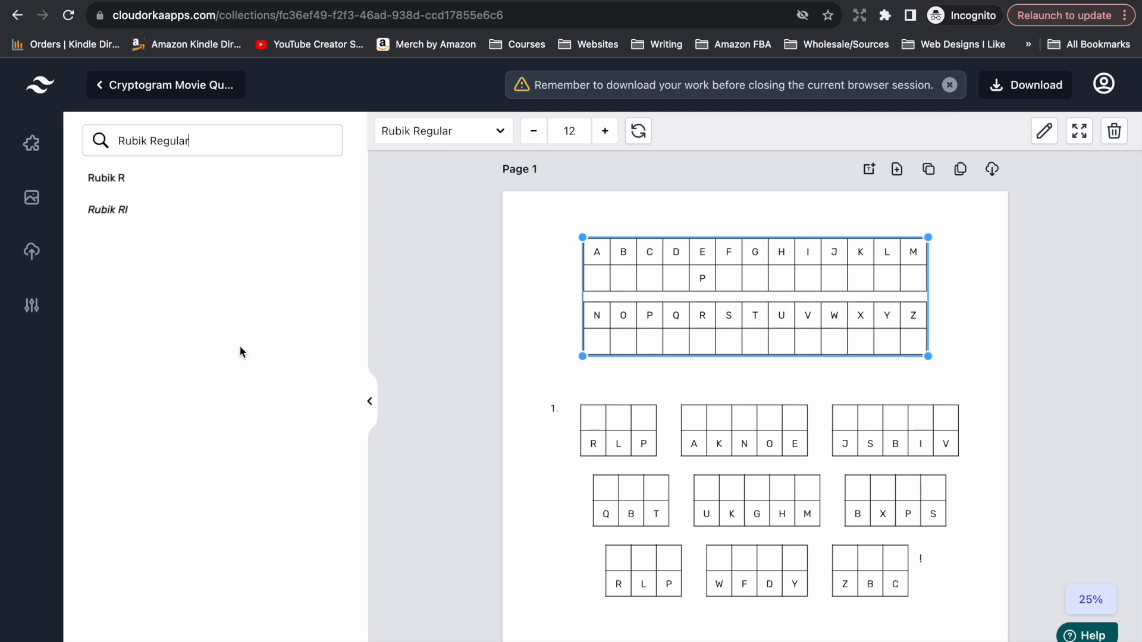
left_click_drag(200, 142, 42, 147)
key("BackSpace")
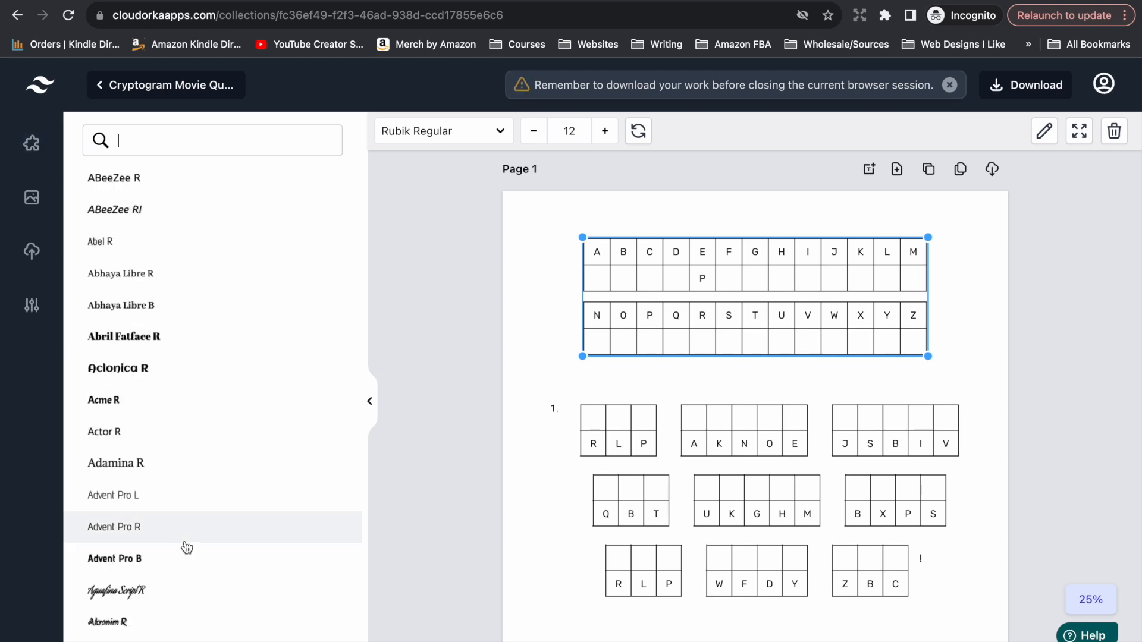
scroll(185, 547, "down", 3)
scroll(185, 547, "down", 10)
left_click(133, 480)
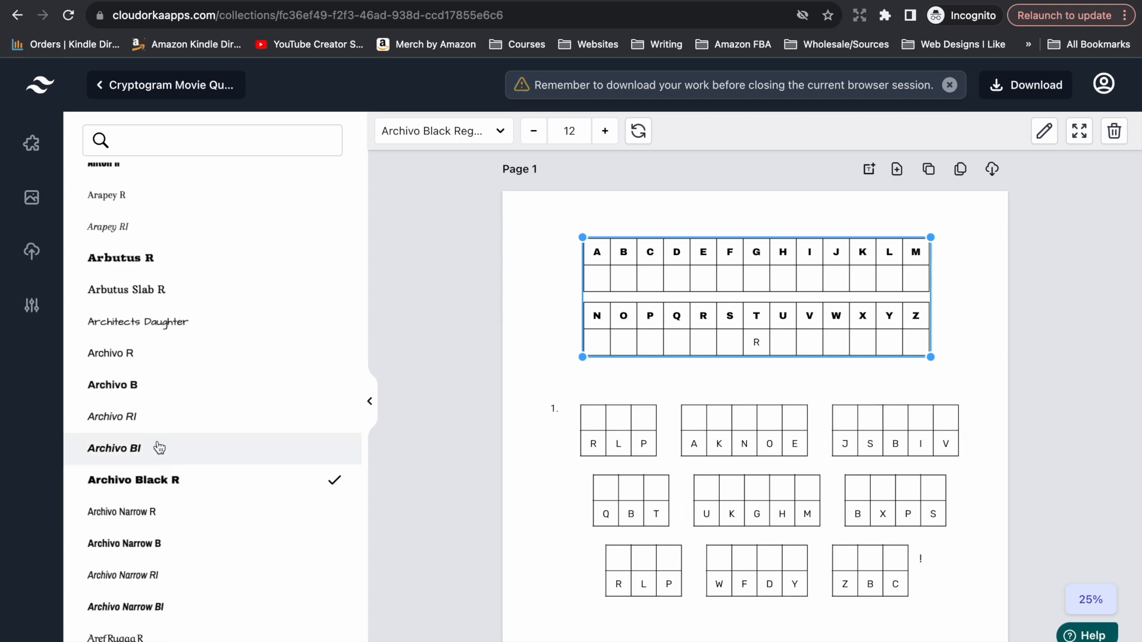
left_click(425, 256)
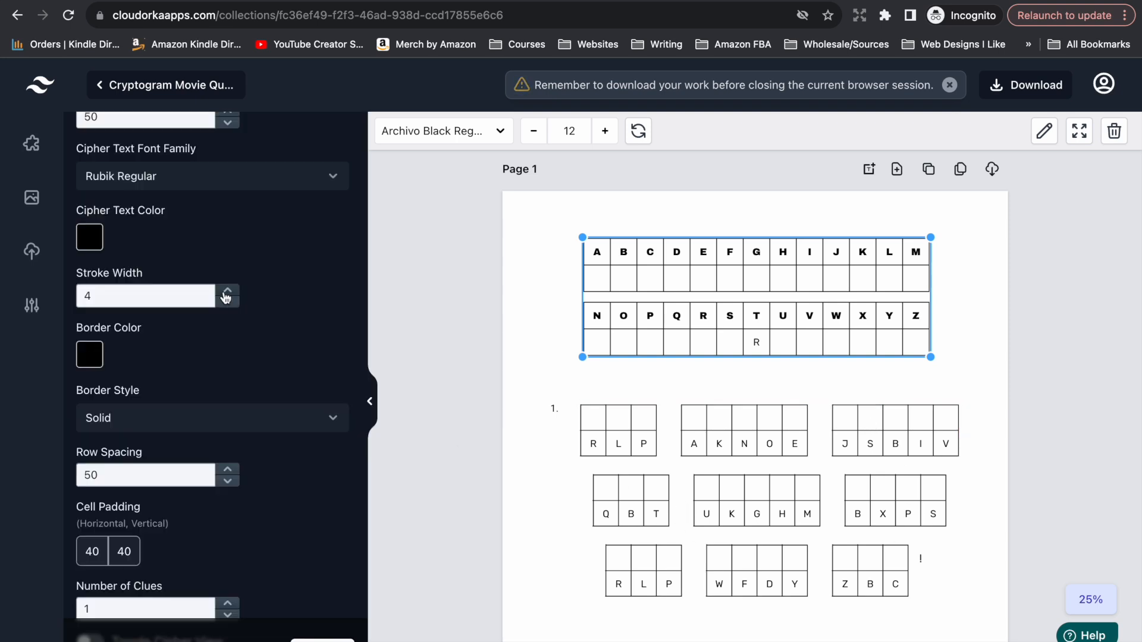
left_click(227, 291)
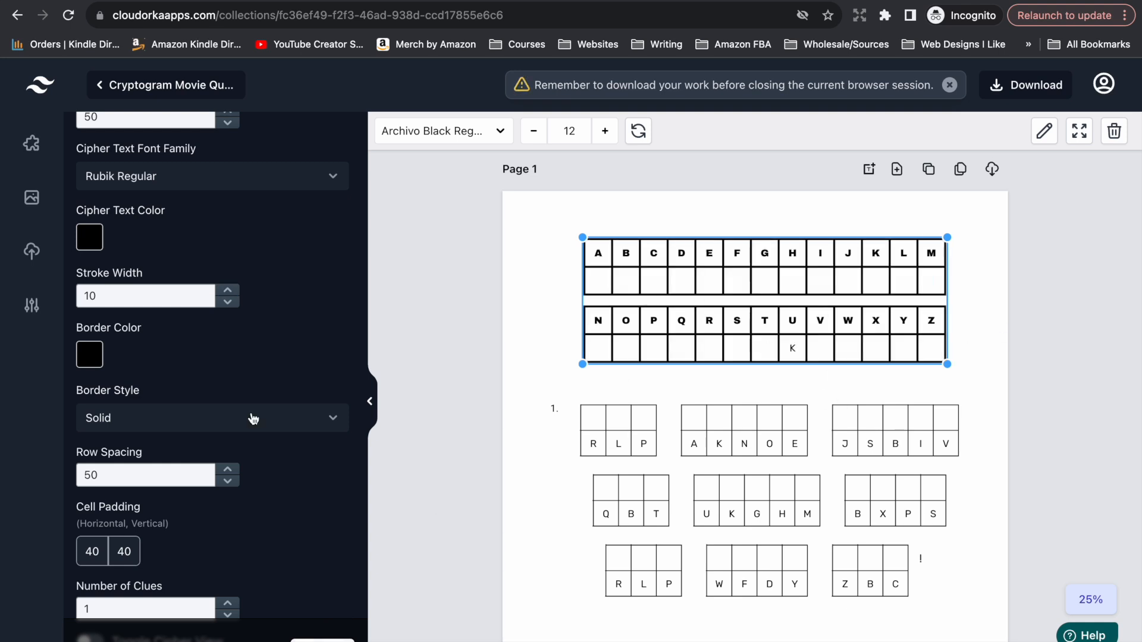
Reduce the alphabet key table's stroke width so its borders are thinner.
left_click(228, 303)
left_click(228, 304)
left_click(758, 536)
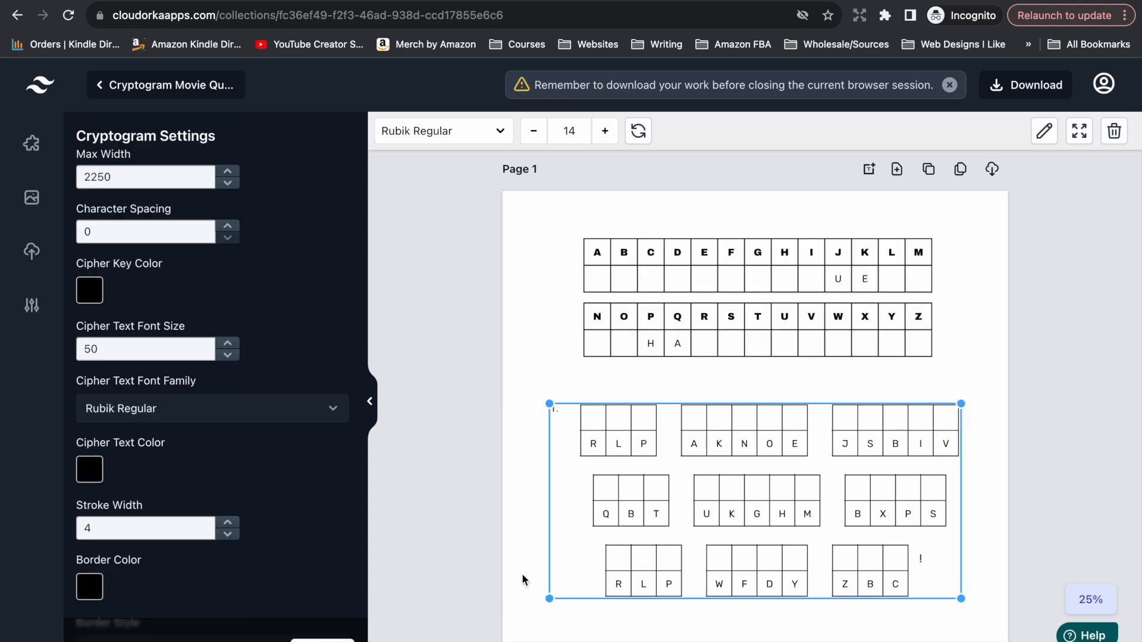
Examine the cryptogram puzzle's available settings, including index and solution options, and the hint and author lines beneath it.
right_click(758, 539)
scroll(191, 390, "down", 10)
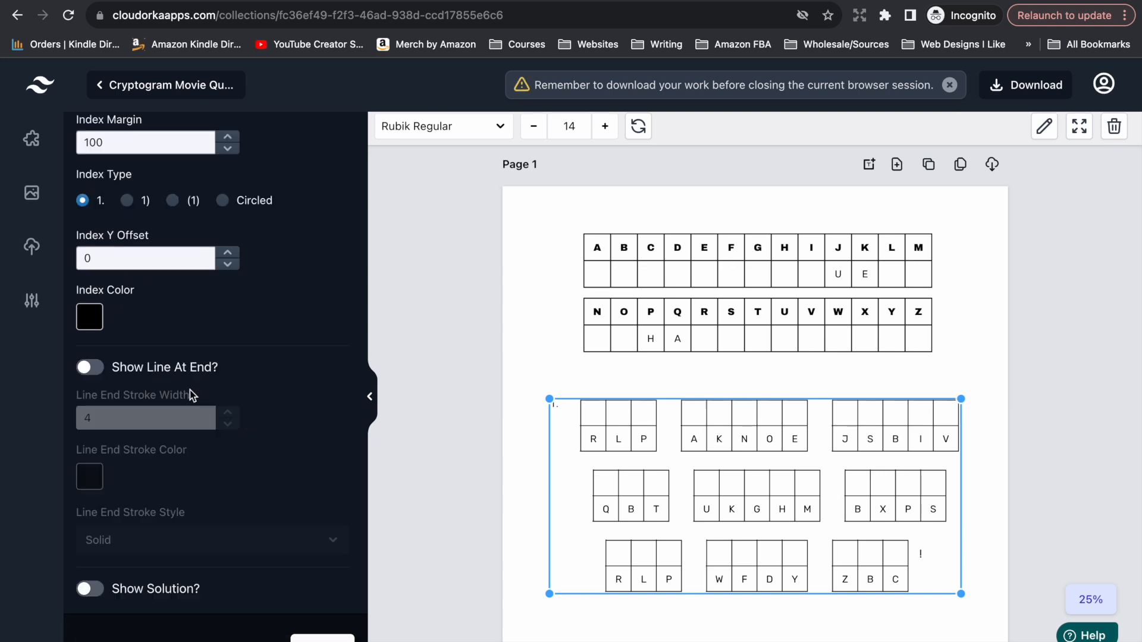
scroll(191, 390, "up", 8)
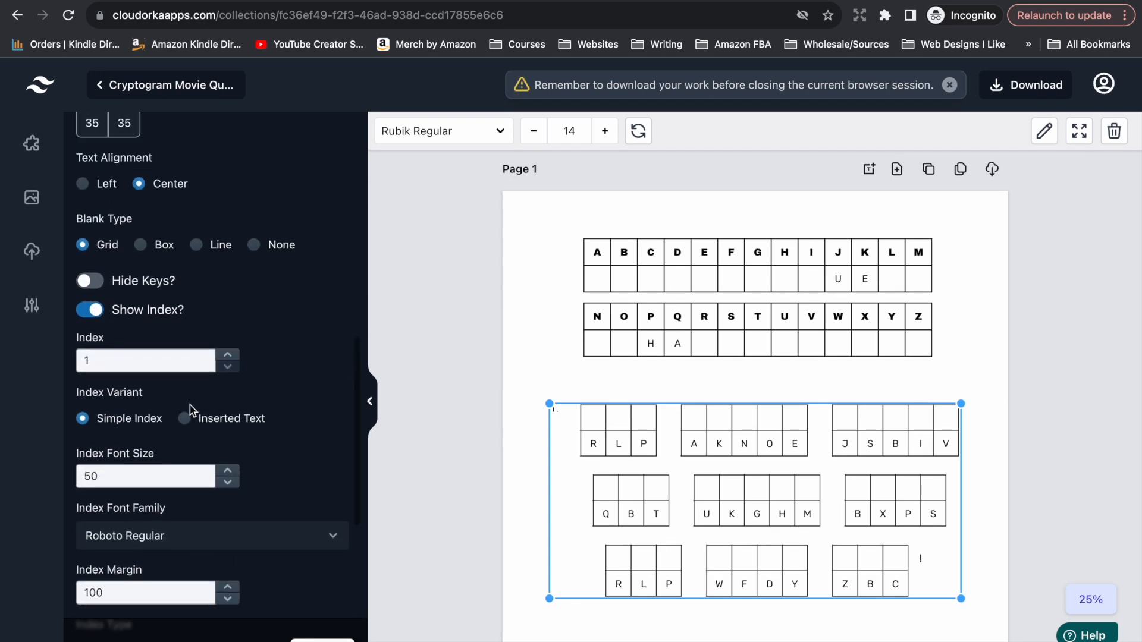
scroll(191, 407, "up", 6)
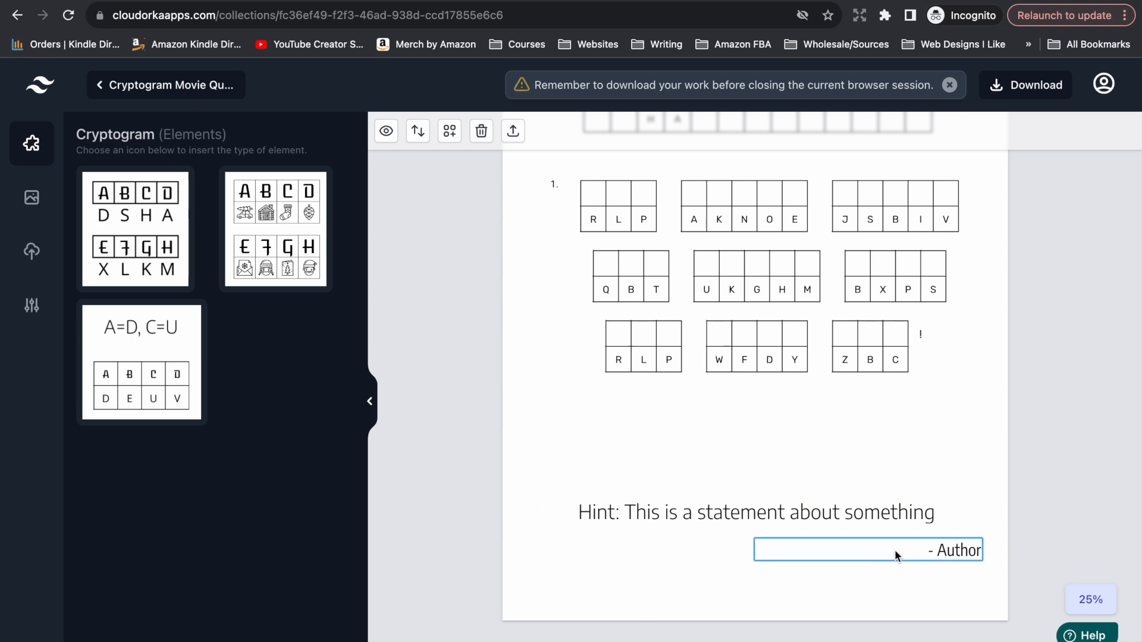
scroll(641, 515, "up", 4)
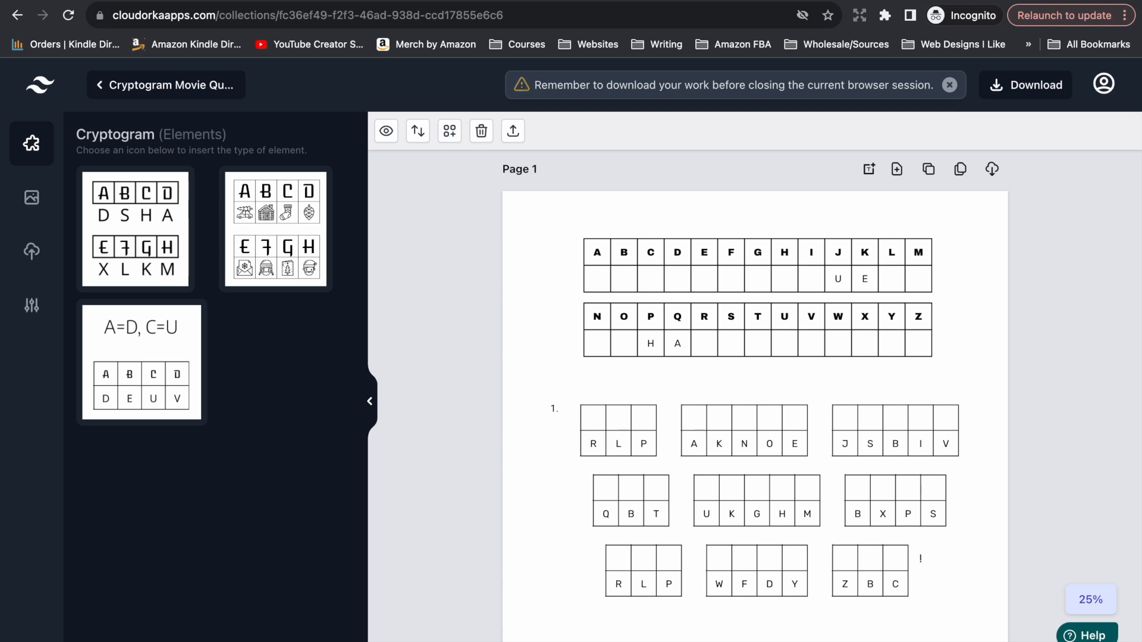
Replace the sentence of page 2's cryptogram with "HERE'S LOOKING AT YOU, KID." and save the mapping.
left_click(541, 411)
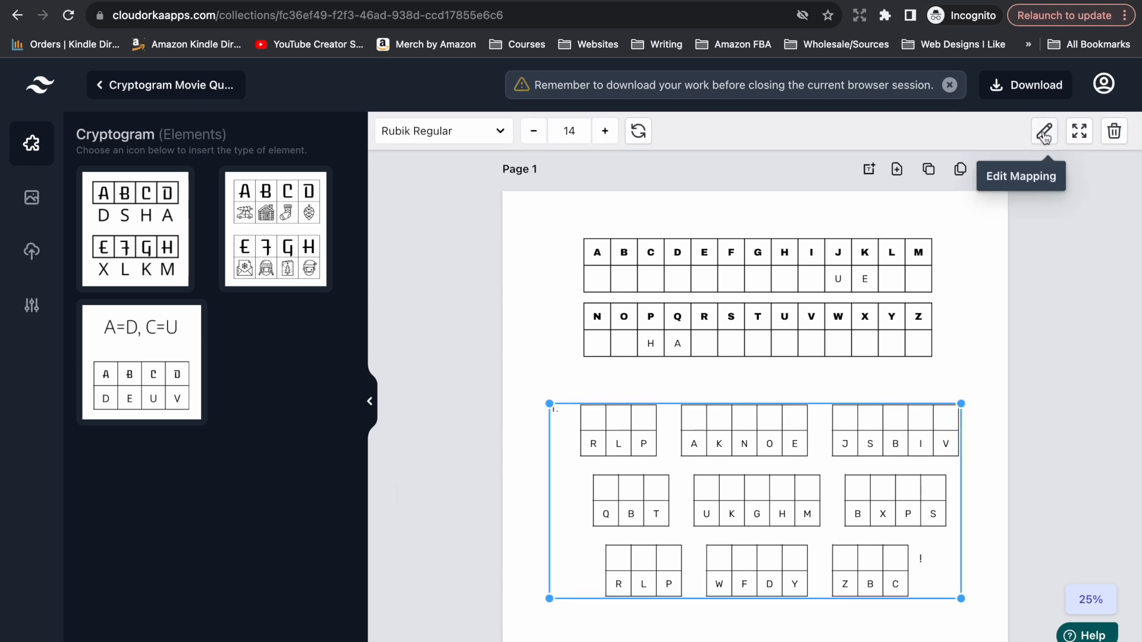
left_click(1044, 134)
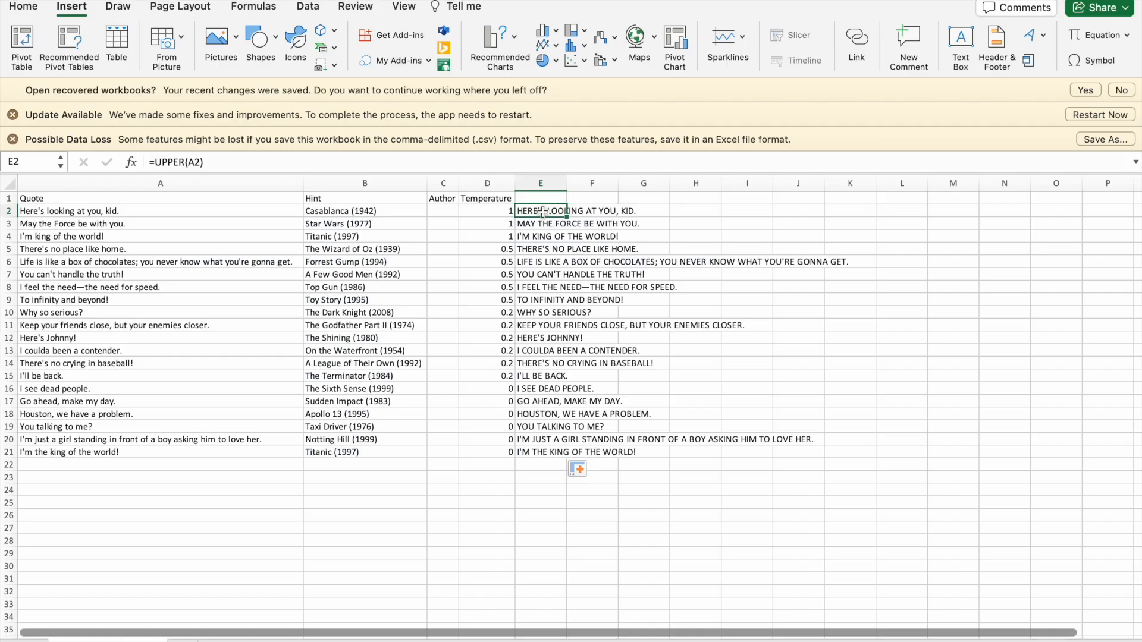
key("super+c")
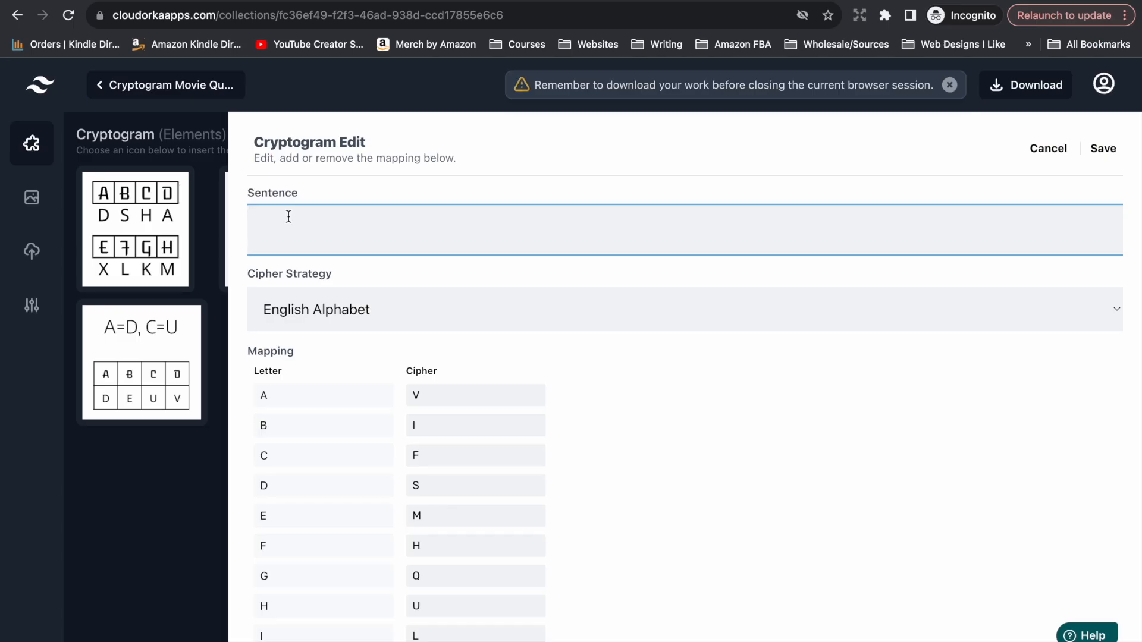
key("super+v")
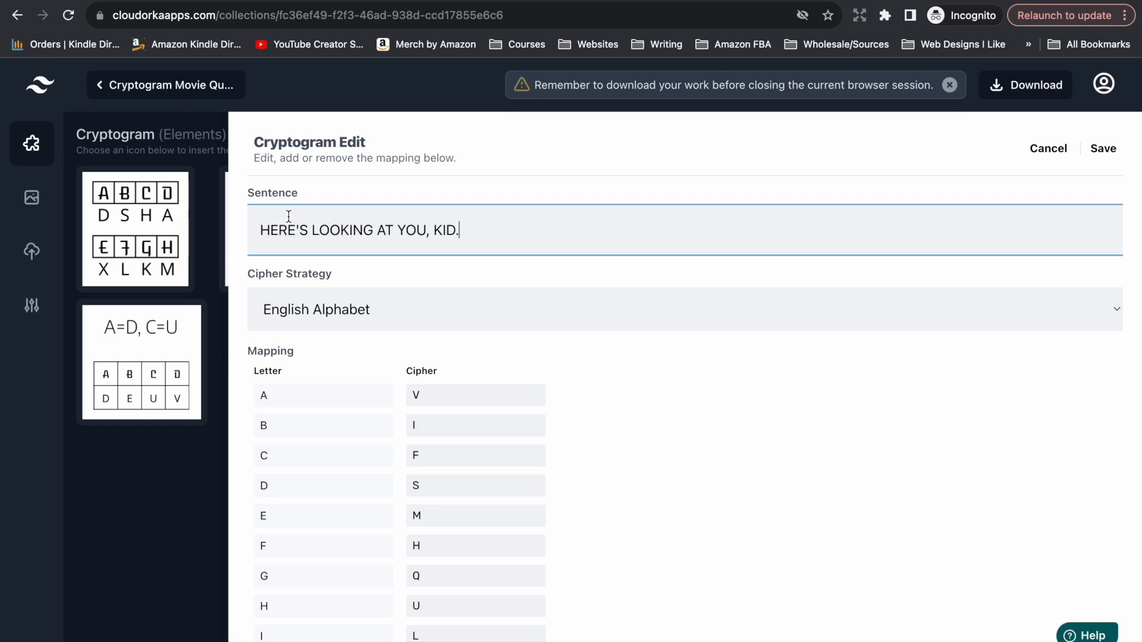
left_click(1103, 148)
Set page 2's cryptogram maximum width to 2100 and recenter the puzzle on the page.
right_click(726, 483)
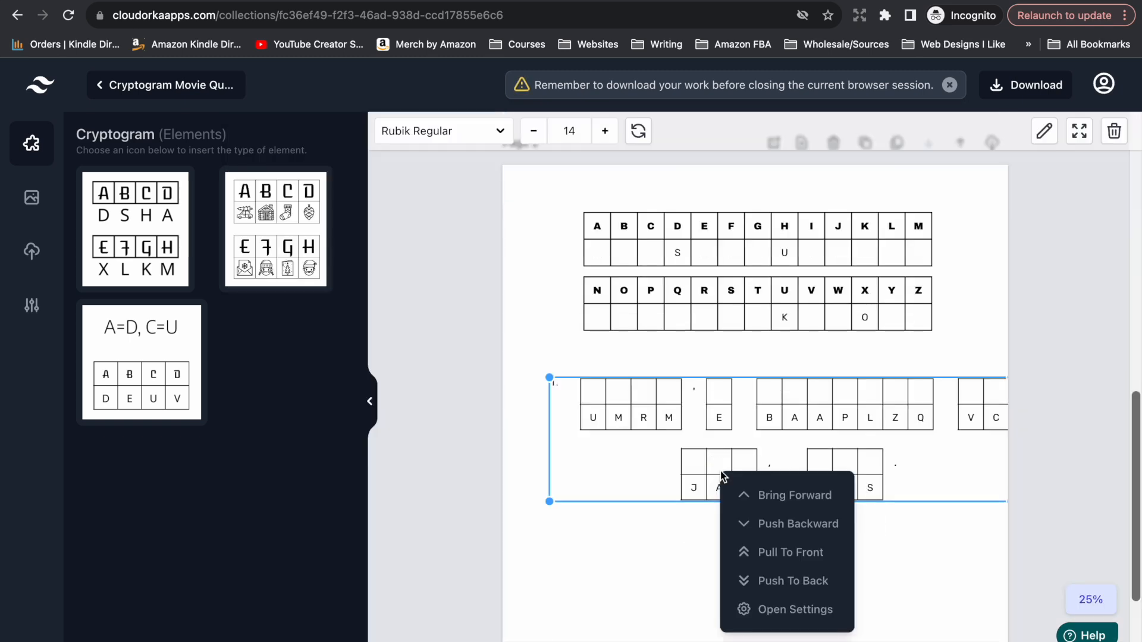
left_click(753, 609)
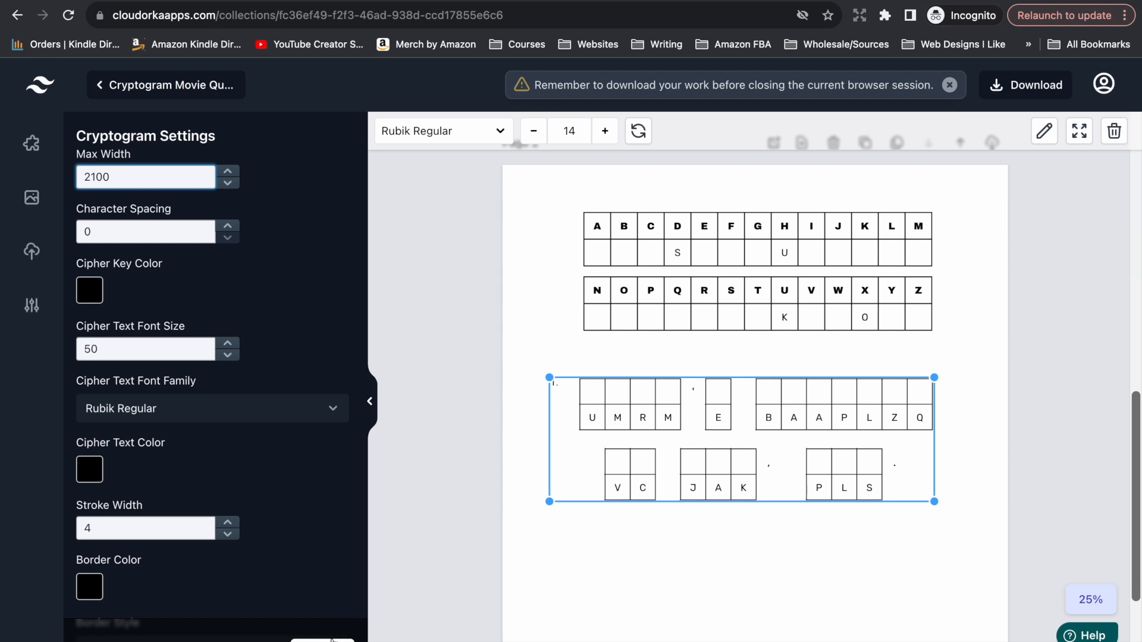
left_click(332, 641)
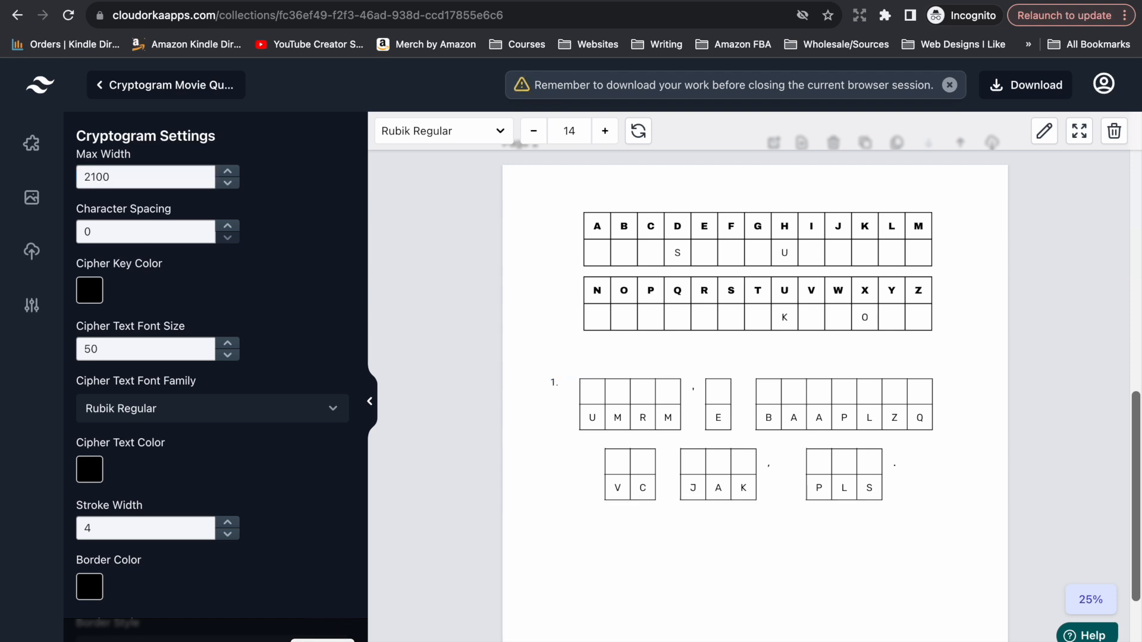
left_click_drag(704, 464, 718, 461)
left_click(706, 566)
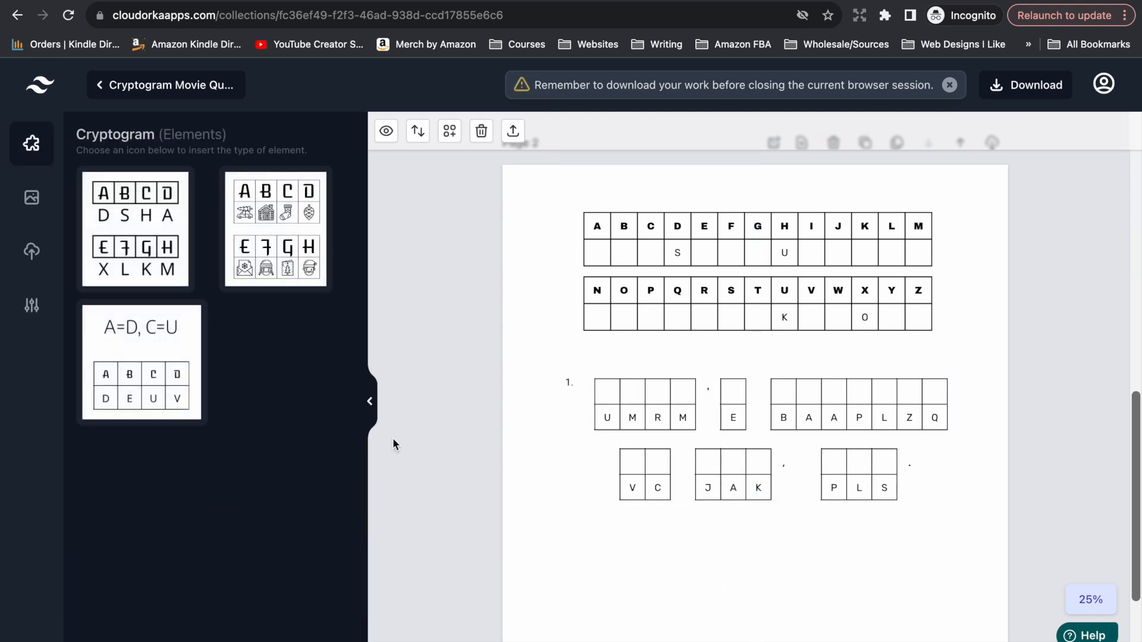
Turn on the solution display for page 2's cryptogram in its settings.
right_click(756, 473)
left_click(812, 607)
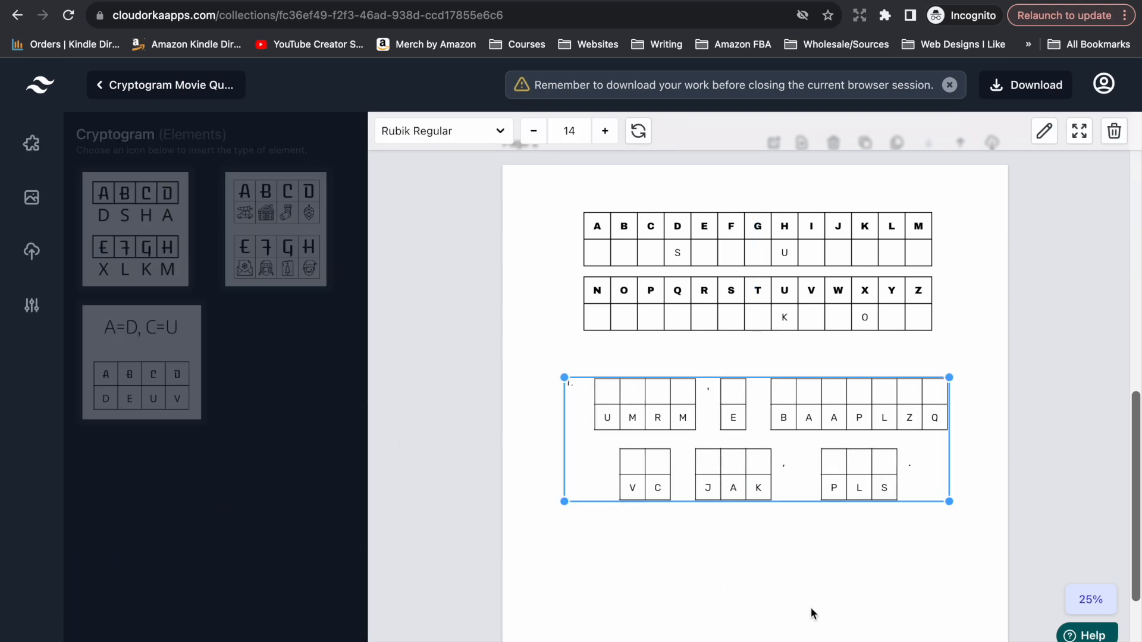
scroll(287, 492, "down", 10)
left_click(90, 594)
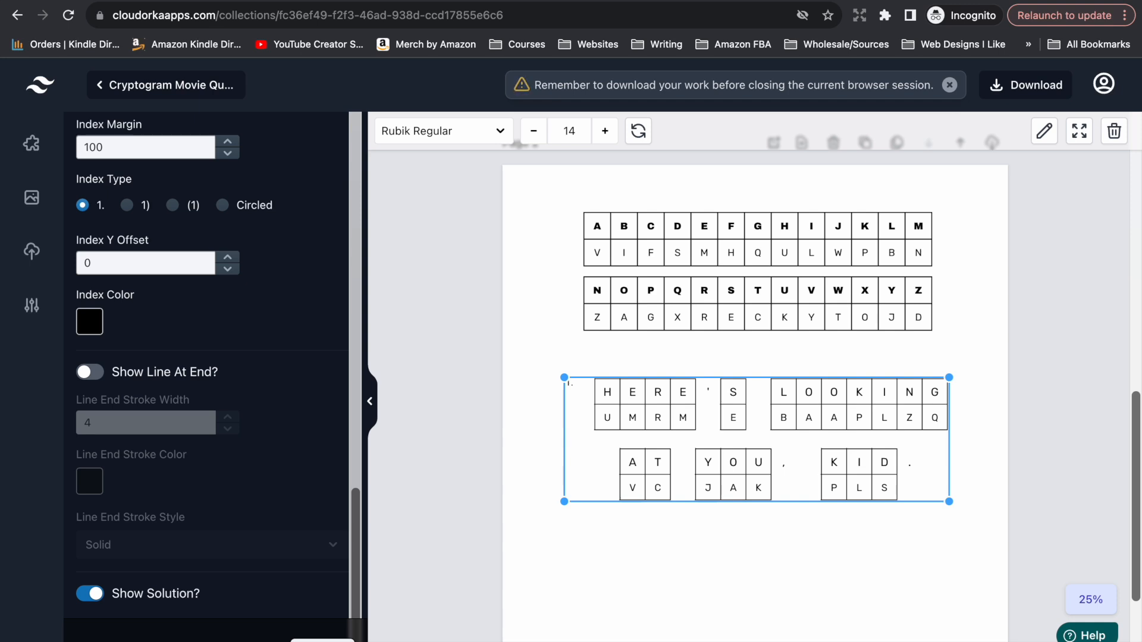
Replace page 2's hint text with "Casablanca (1942)", copied from the quote spreadsheet.
scroll(840, 413, "down", 3)
left_click(797, 515)
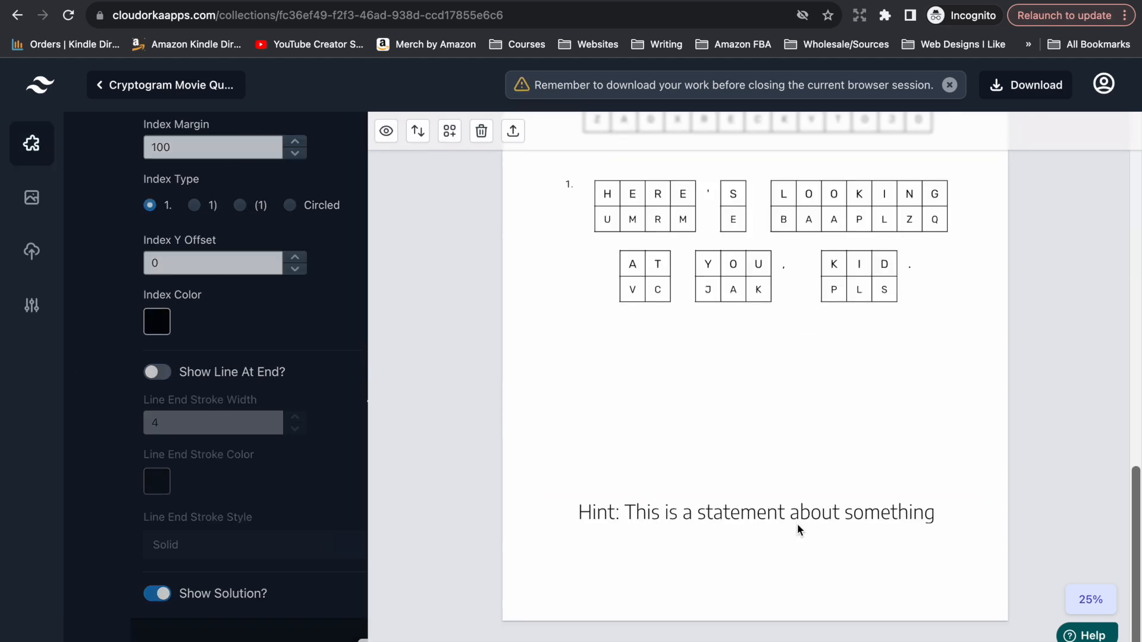
left_click(403, 633)
left_click(323, 215)
key("super+c")
key("super+Tab")
key("super+v")
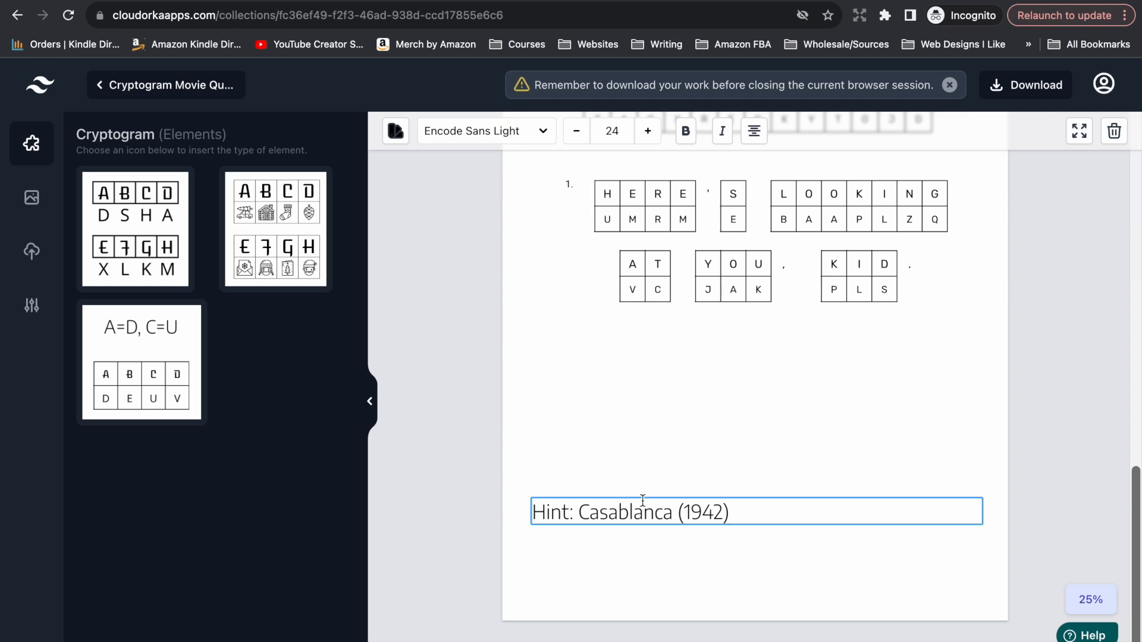
left_click(665, 452)
Remove the manually made page 2 and bulk clone page 1 with the movie-quote CSV.
scroll(722, 566, "up", 3)
left_click(758, 418)
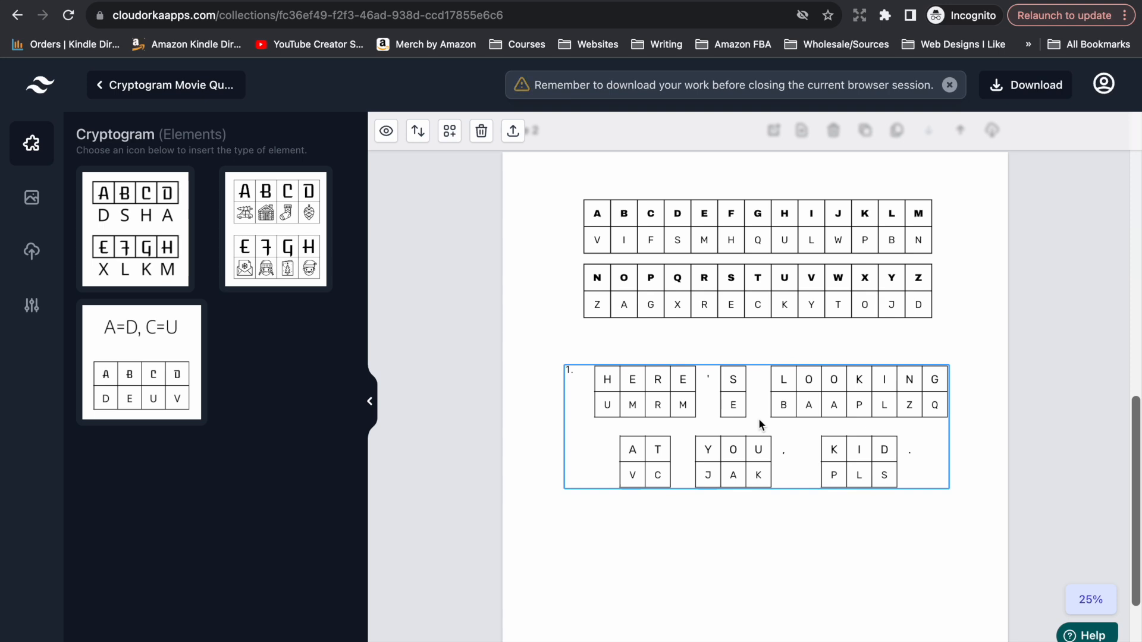
scroll(758, 419, "up", 2)
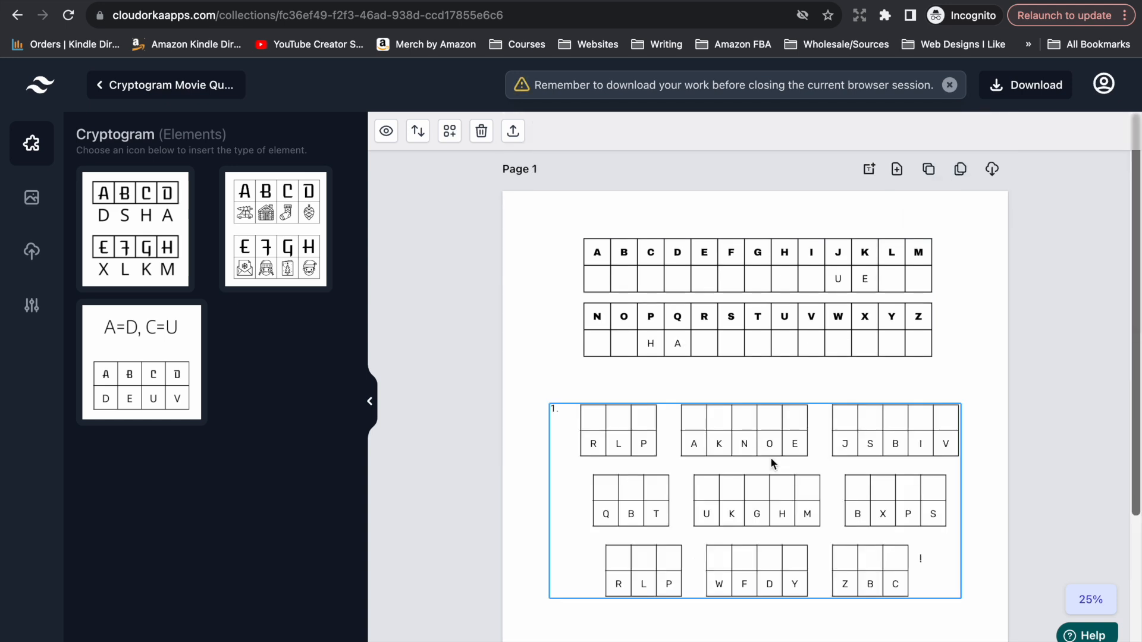
left_click(867, 248)
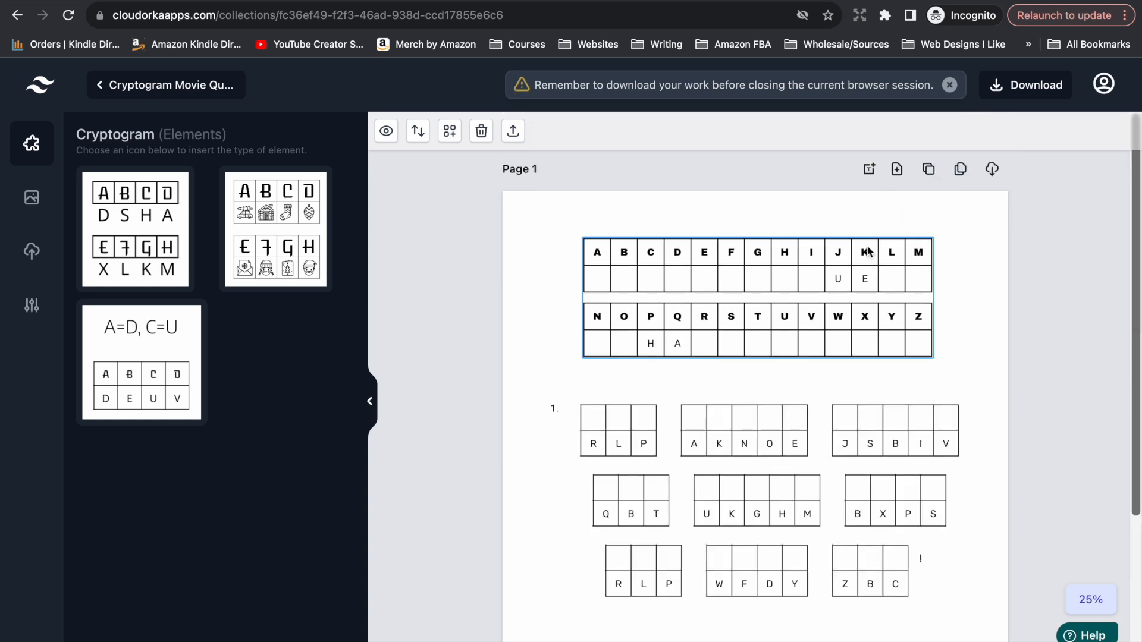
left_click(958, 176)
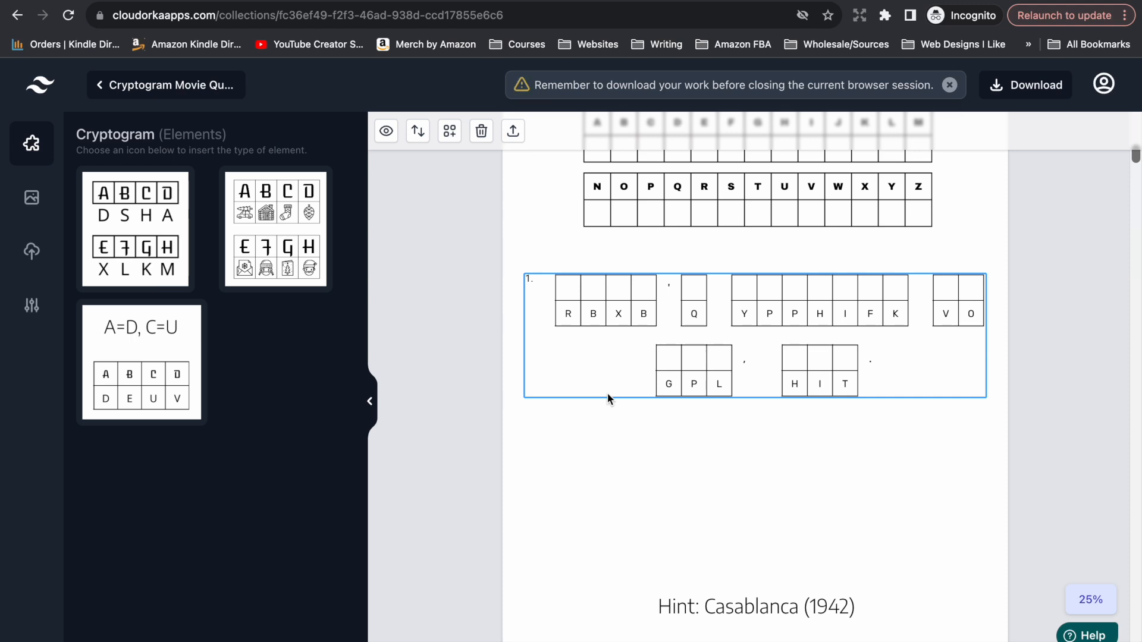
Check the generated quote pages and delete the original sample page 1.
scroll(608, 394, "down", 15)
scroll(608, 394, "down", 15)
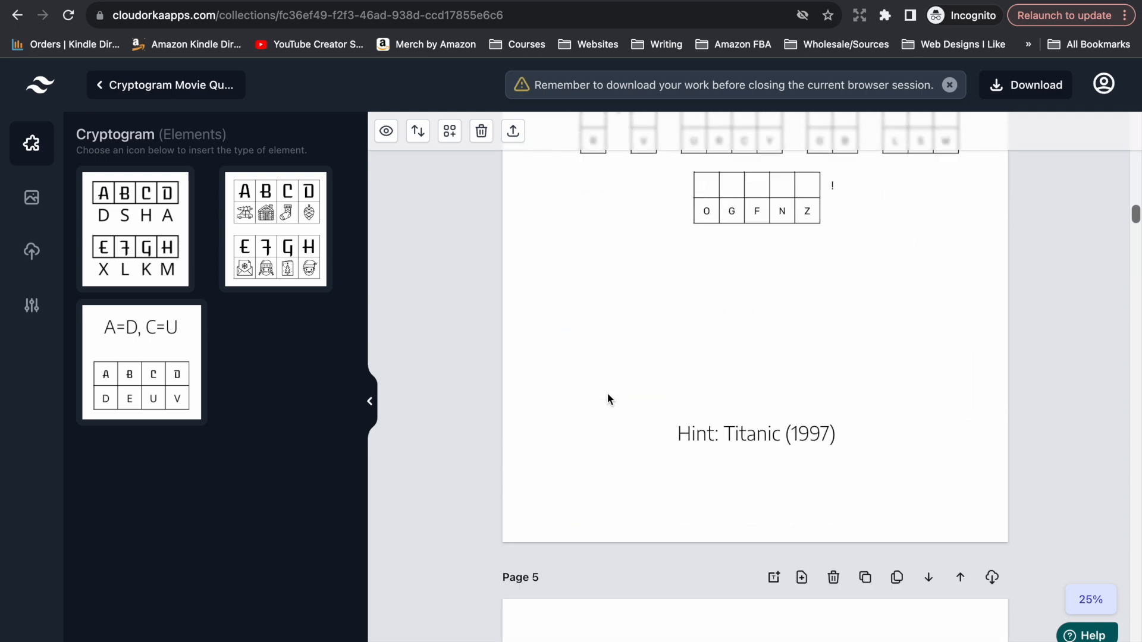
scroll(608, 394, "down", 12)
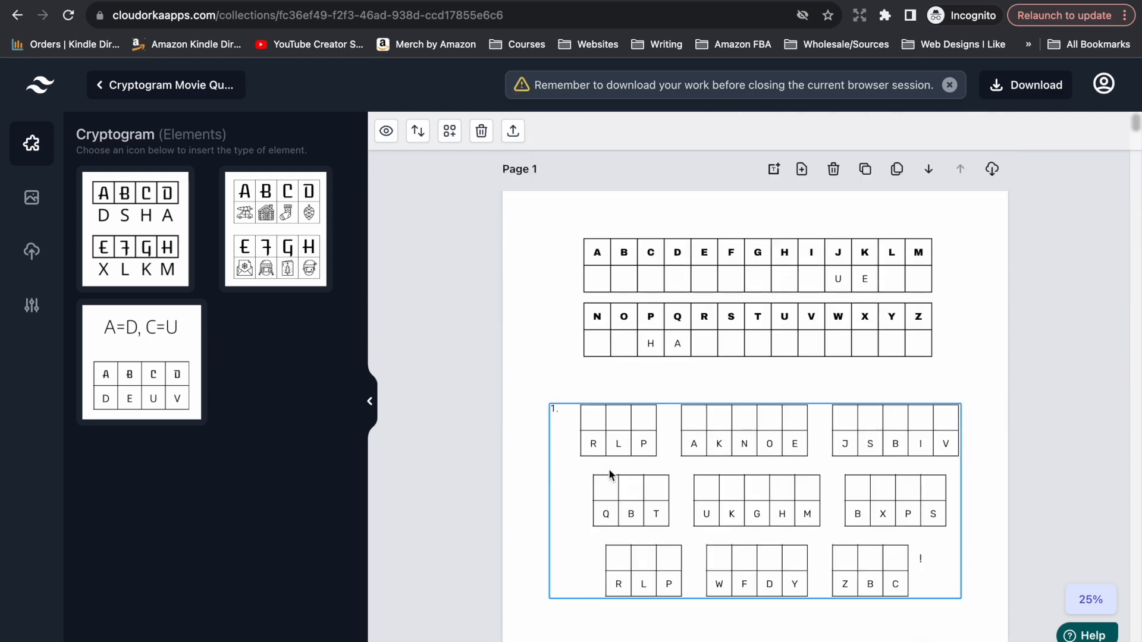
scroll(608, 469, "down", 3)
scroll(608, 468, "up", 3)
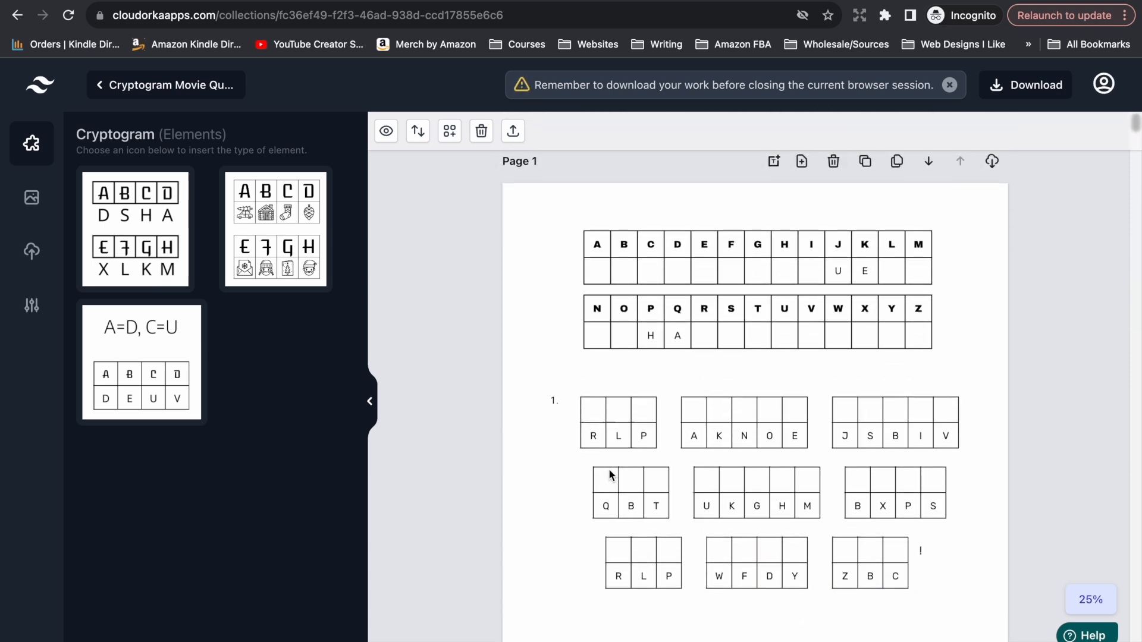
left_click(833, 169)
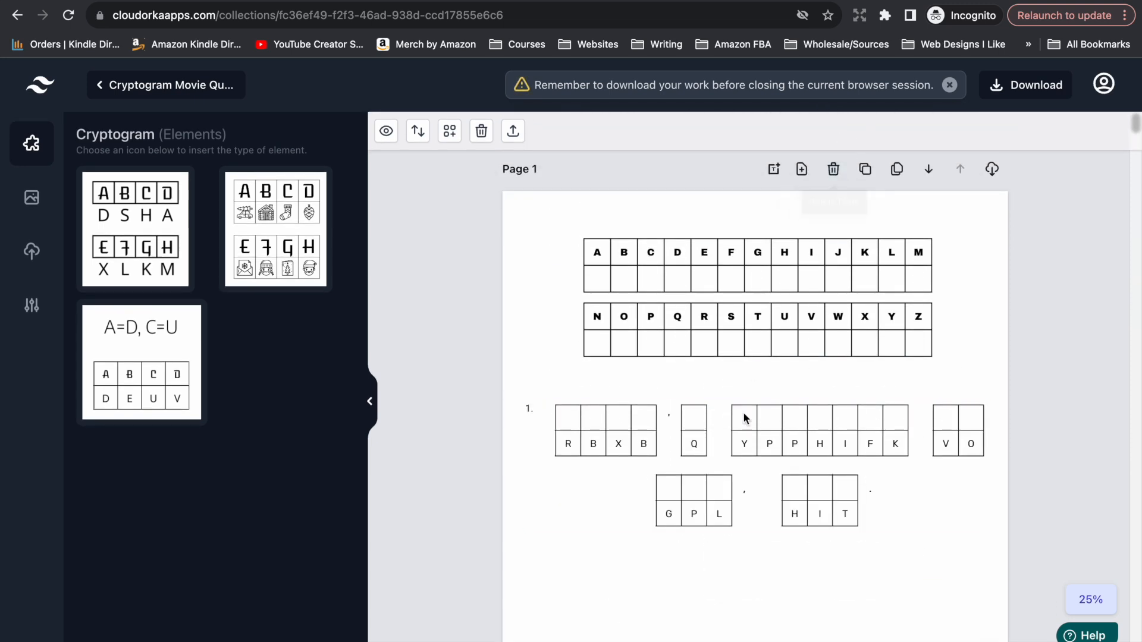
Turn on the solution display for the Casablanca cryptogram on page 1.
scroll(744, 411, "down", 3)
scroll(744, 412, "down", 2)
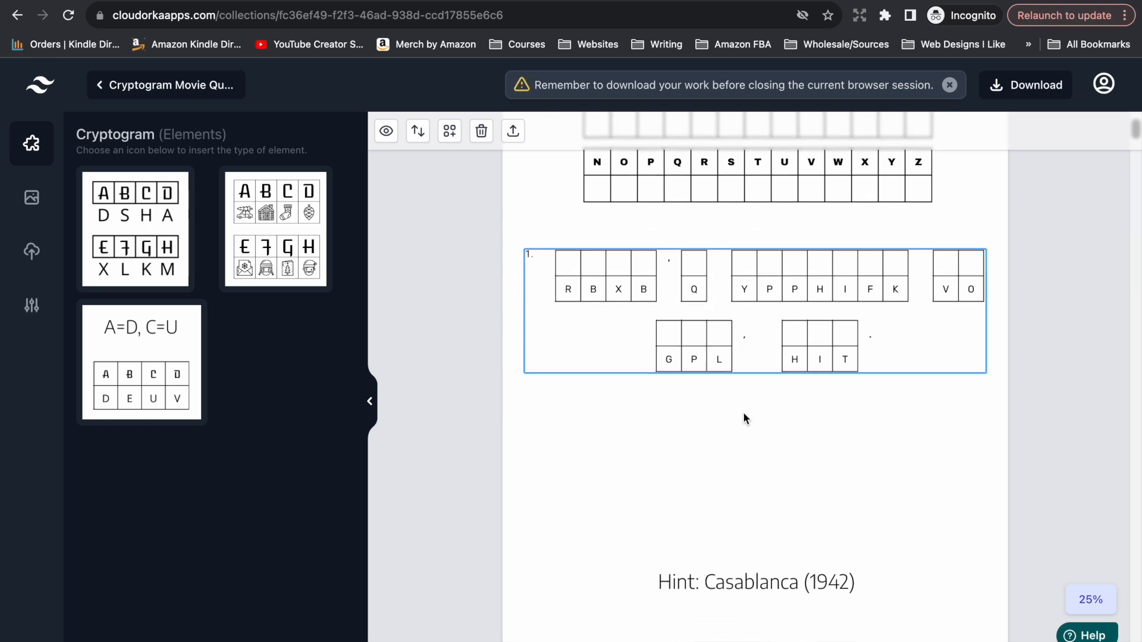
scroll(743, 411, "up", 2)
right_click(652, 411)
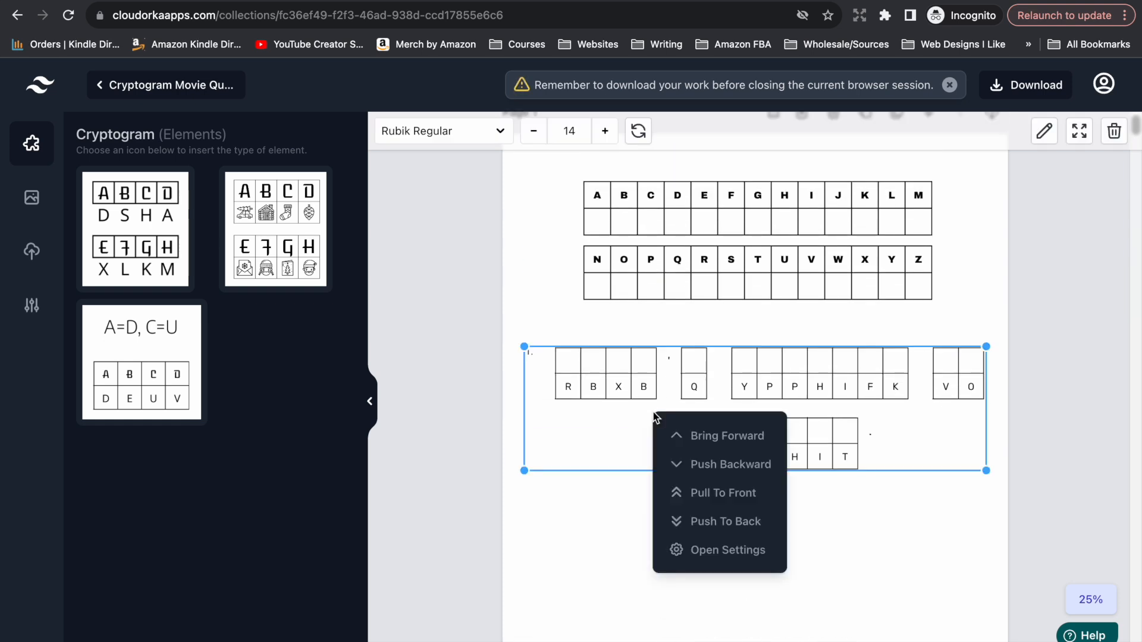
left_click(657, 549)
scroll(258, 508, "down", 10)
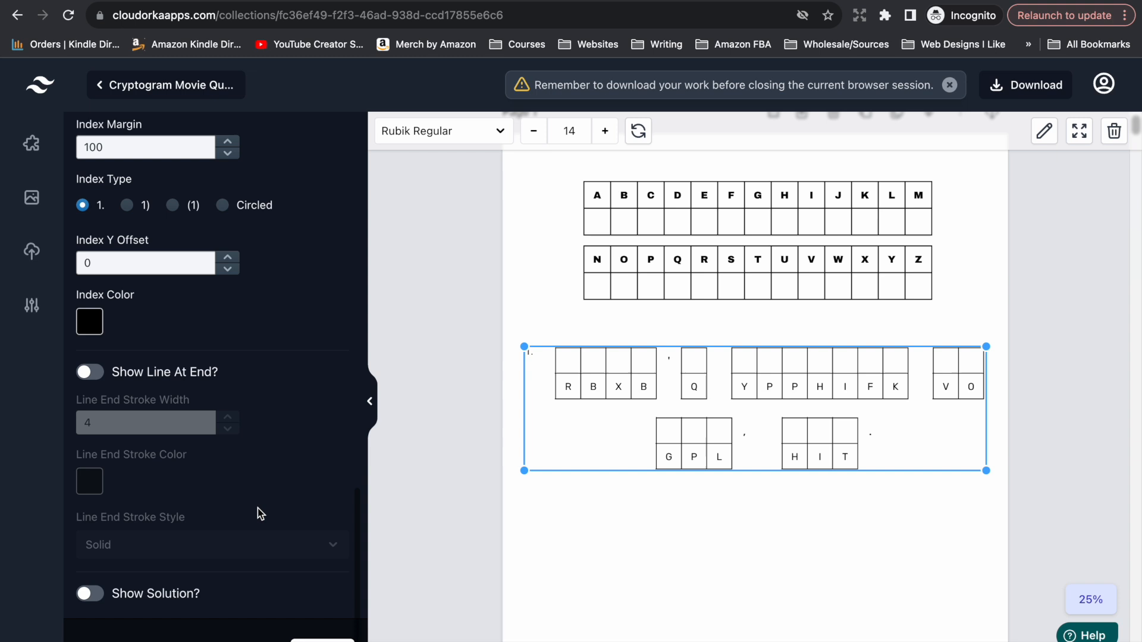
left_click(89, 594)
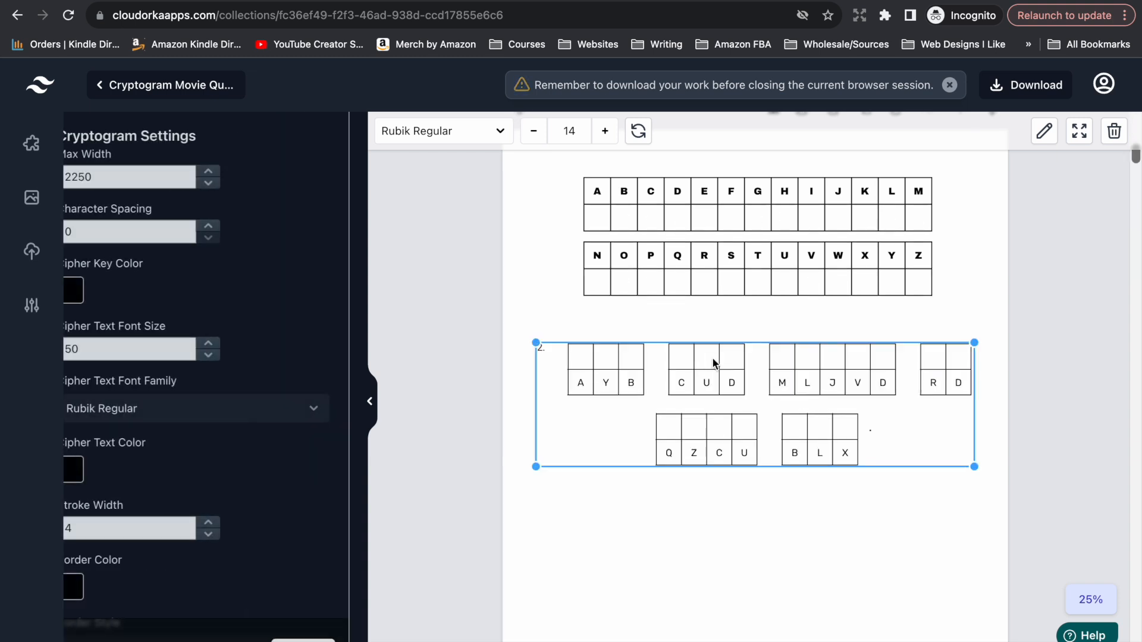
Turn on the solution display for the second quote's cryptogram on page 2.
right_click(719, 367)
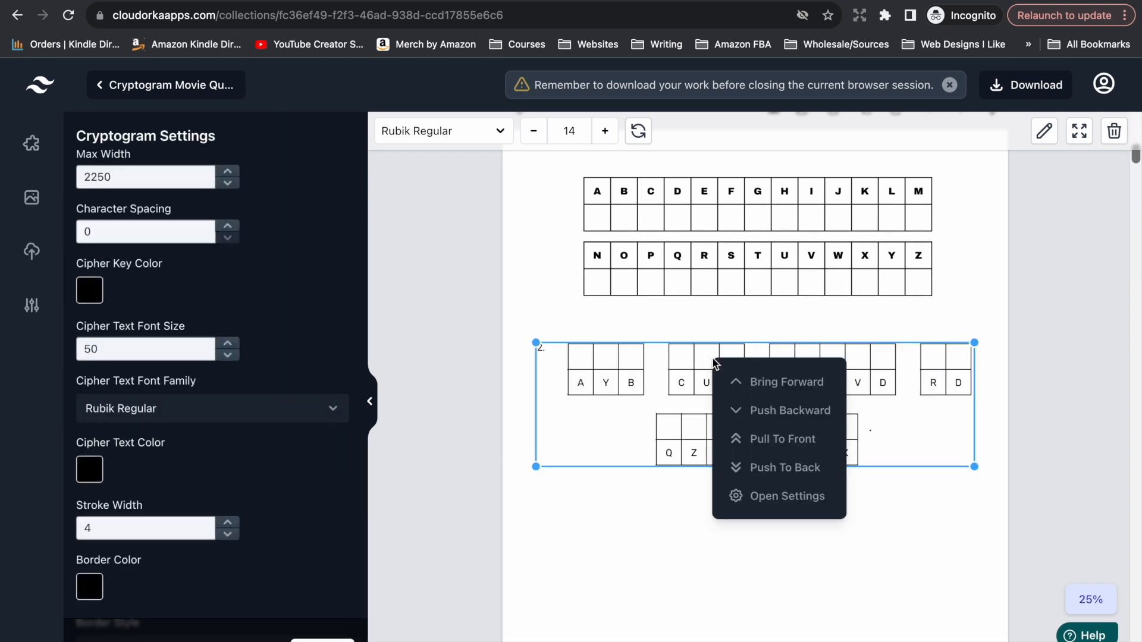
left_click(743, 494)
scroll(153, 494, "down", 10)
left_click(89, 594)
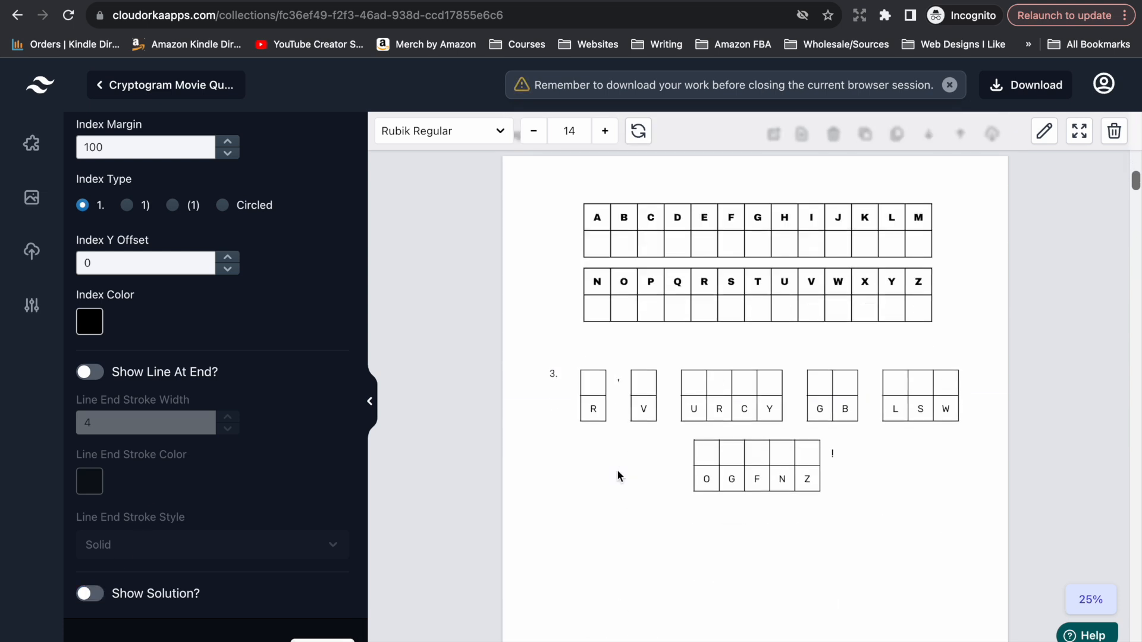
Show the solutions page for the whole collection, listing every page's quote.
scroll(617, 474, "down", 10)
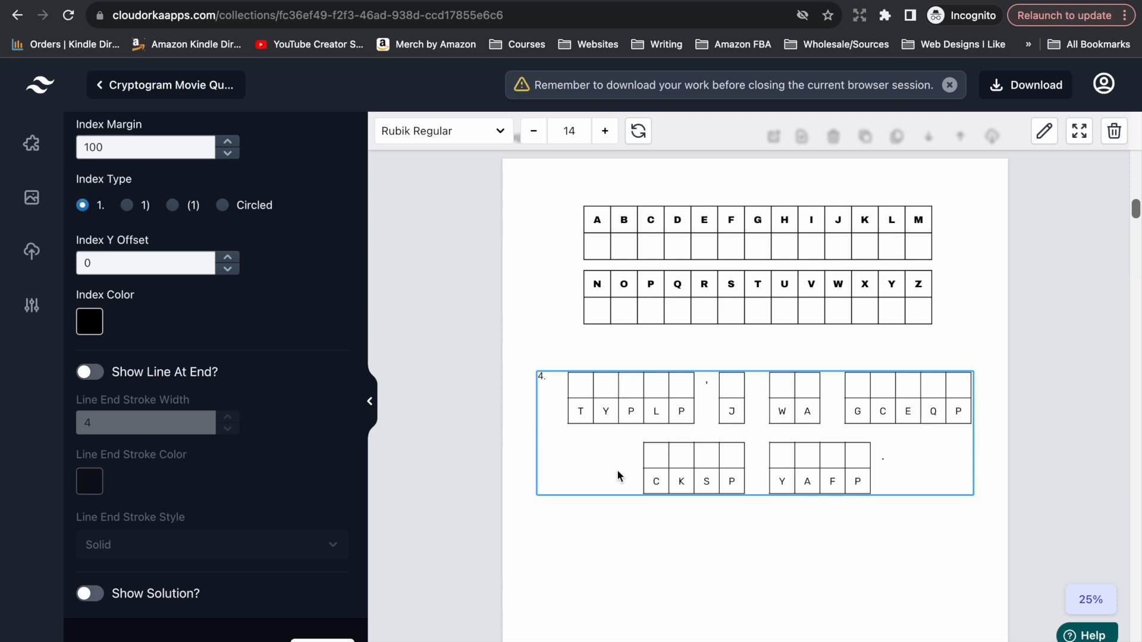
left_click(516, 483)
scroll(517, 483, "up", 4)
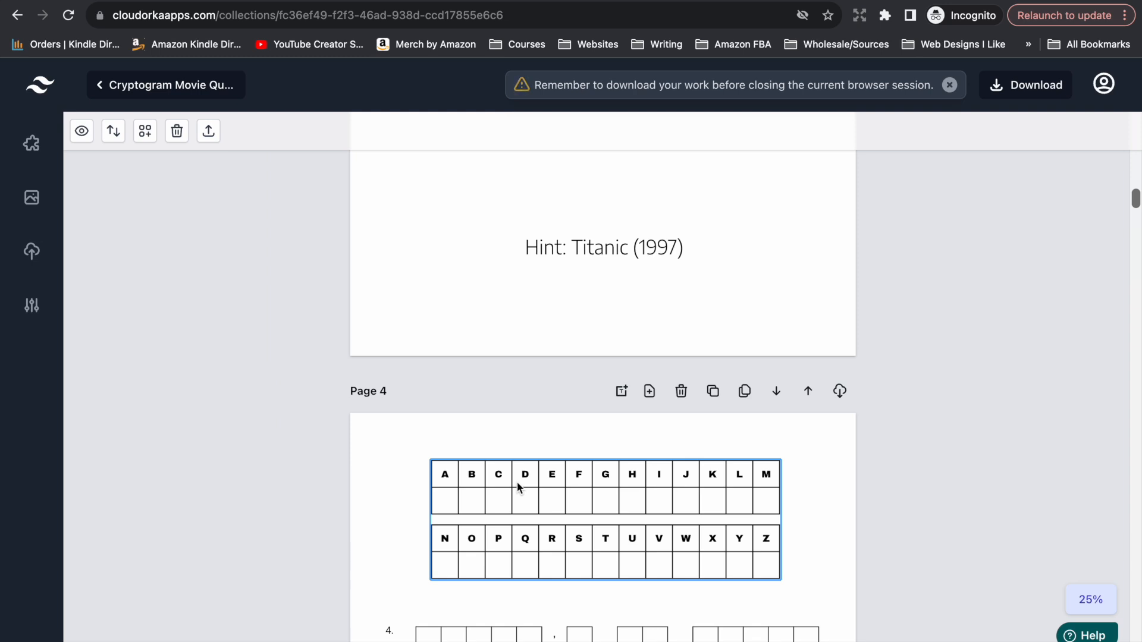
left_click(81, 131)
left_click(615, 470)
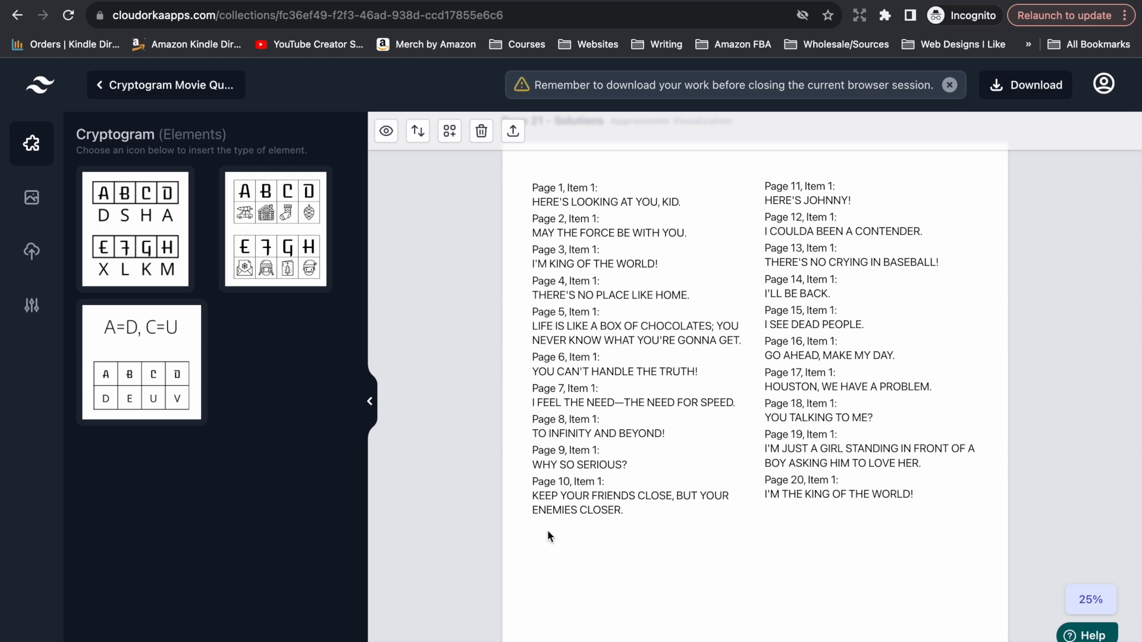
Open the collection's download format choices.
scroll(675, 562, "up", 1)
scroll(601, 477, "up", 15)
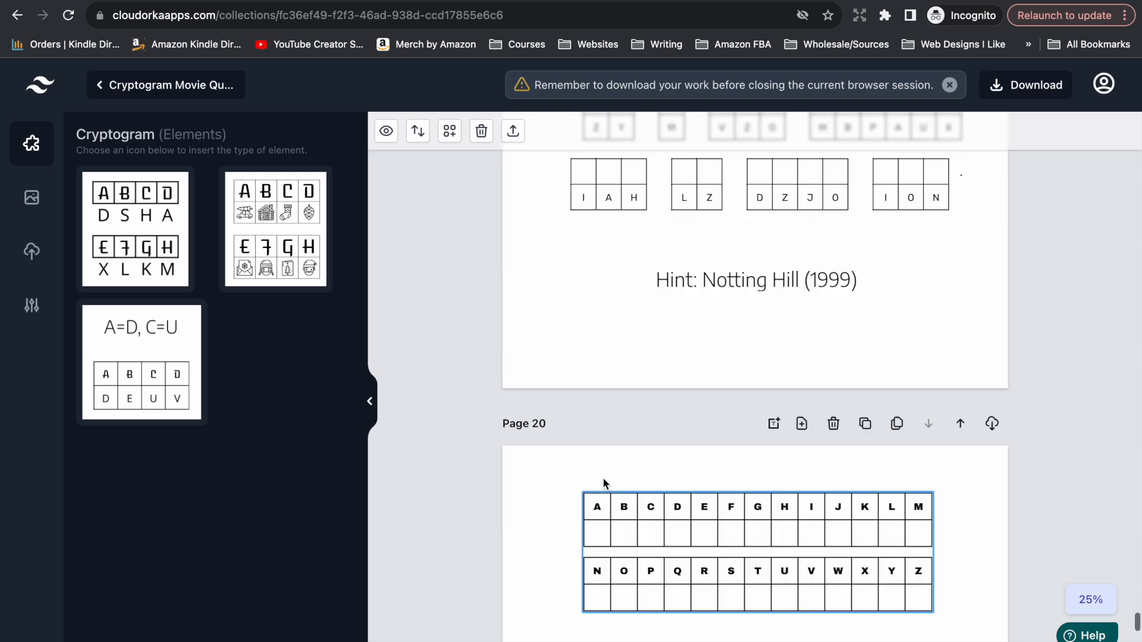
left_click(1014, 87)
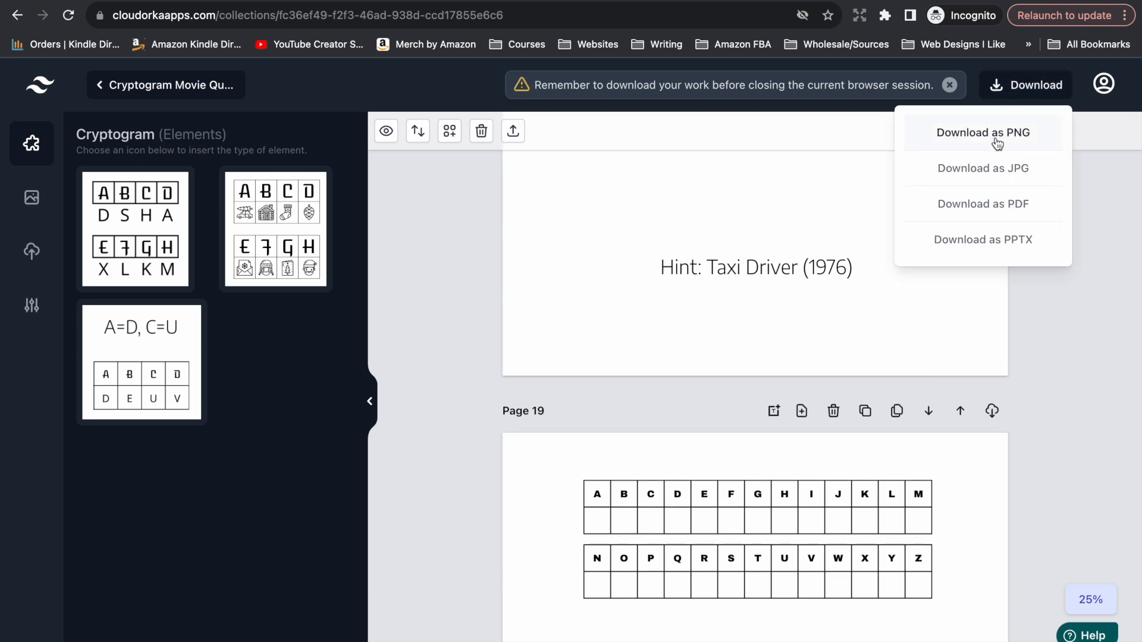